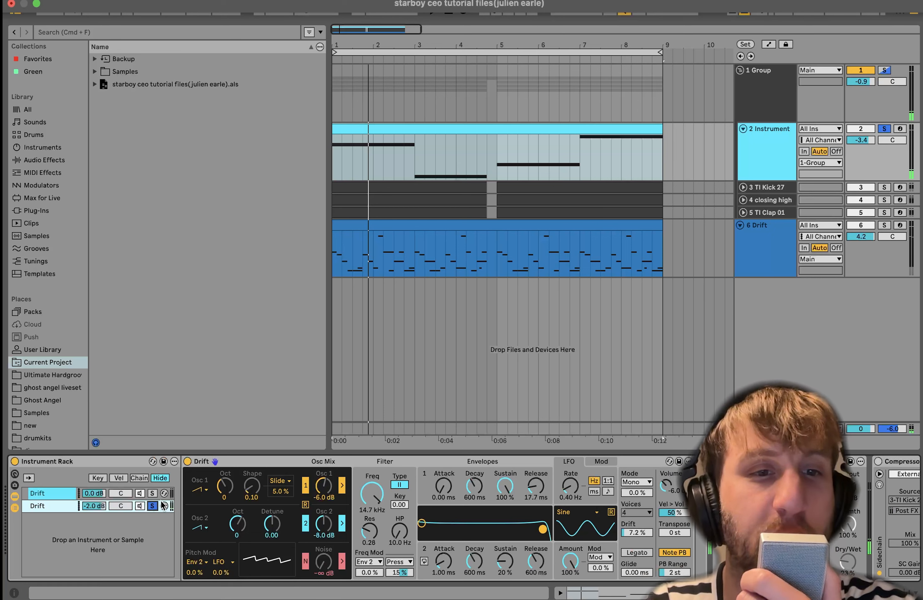
- Solo the two Drift chains of the Instrument Rack in turn during playback, ending on the first chain
click(152, 494)
key(space)
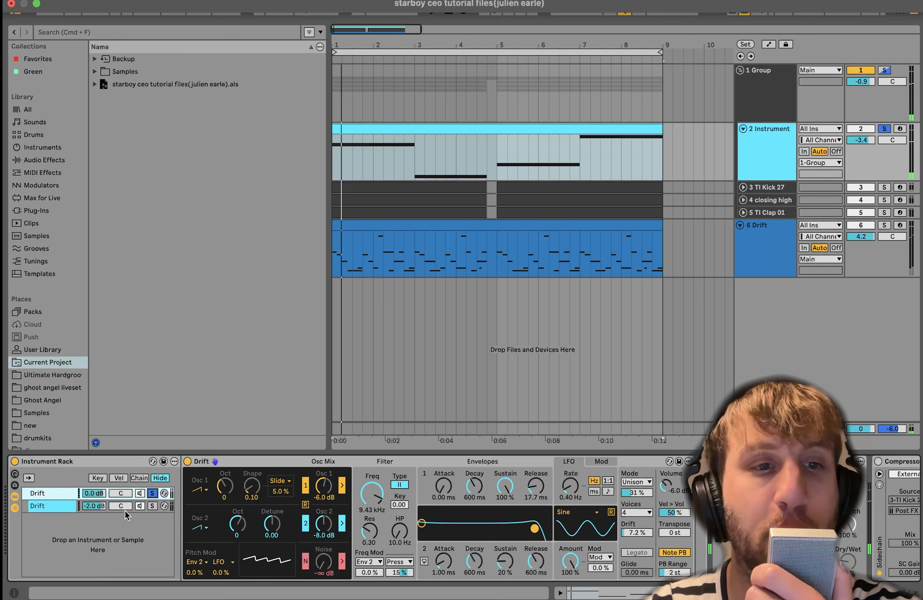
click(152, 506)
click(152, 494)
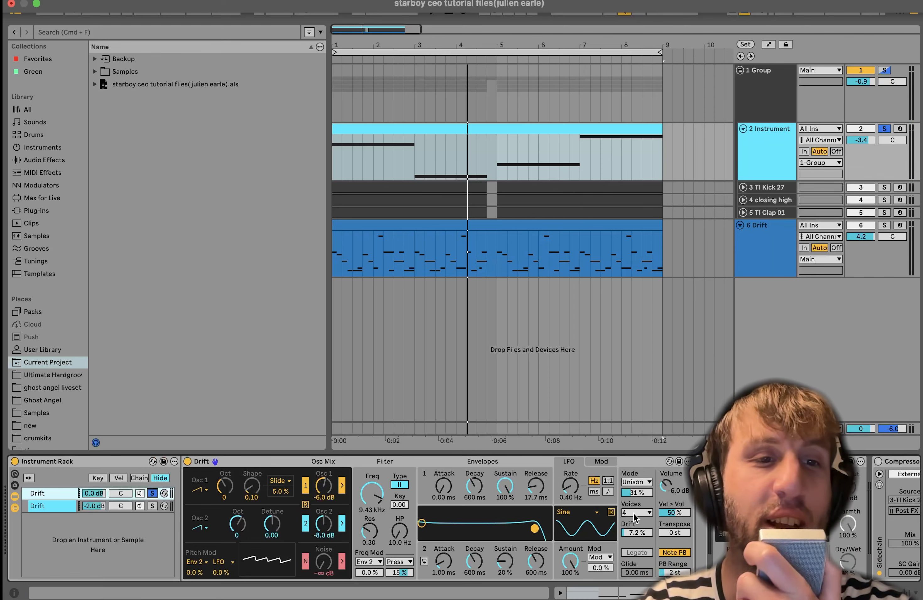
- Enable the Chorus-Ensemble on the Instrument track and compare the playback with the effect off and on
scroll(148, 493, right, 15)
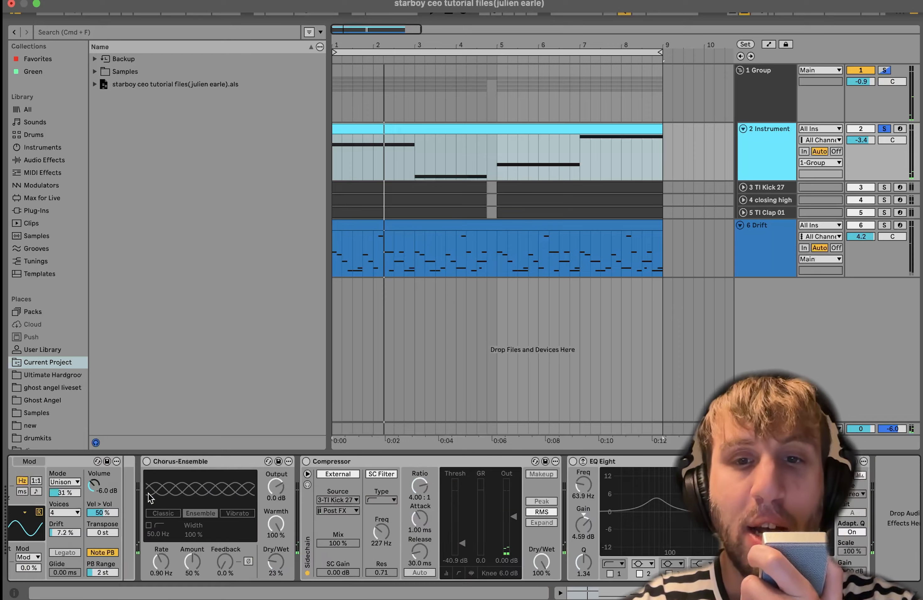
scroll(104, 536, left, 6)
scroll(139, 504, right, 7)
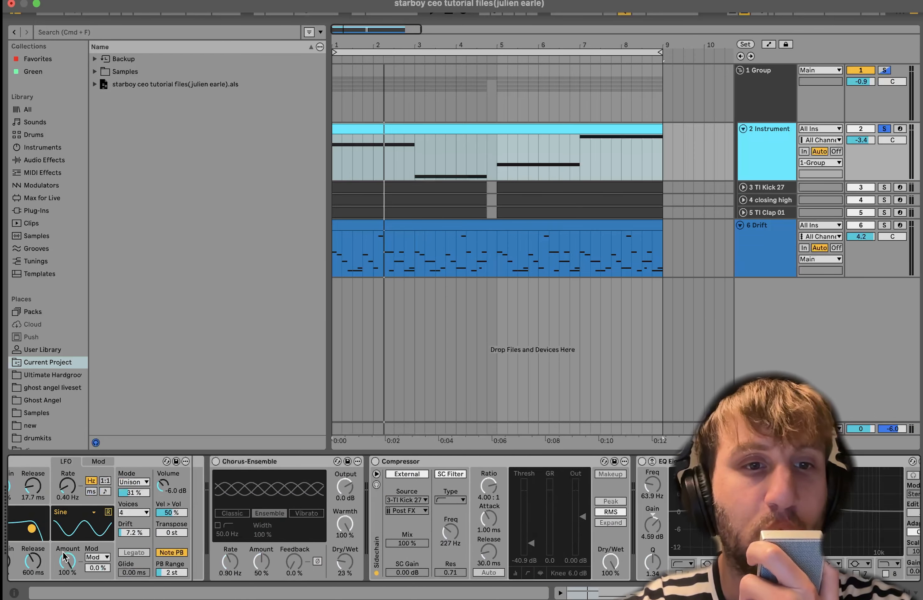
click(129, 461)
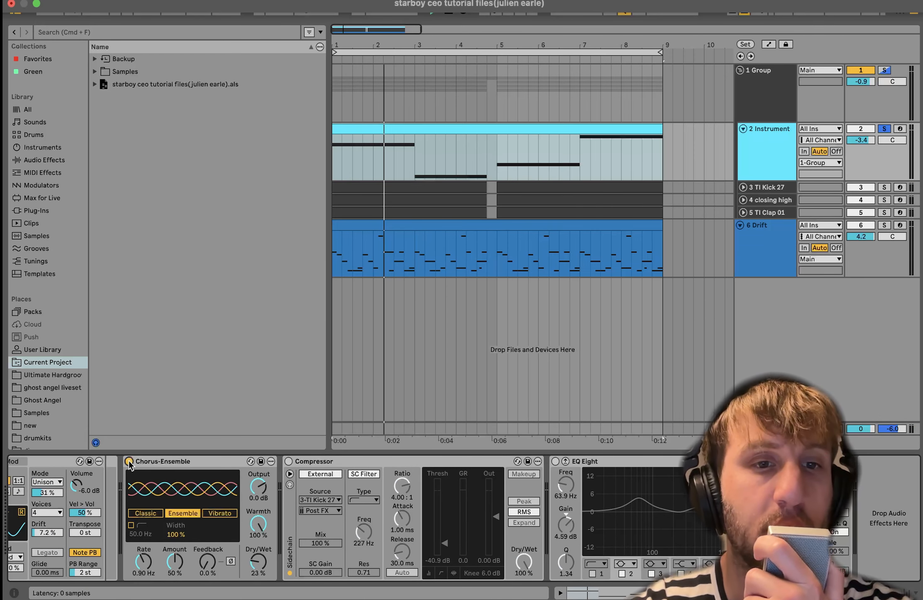
key(space)
click(129, 461)
click(129, 462)
- Enable the sidechained Compressor and the EQ Eight on the Instrument track and play the bass through them
click(289, 461)
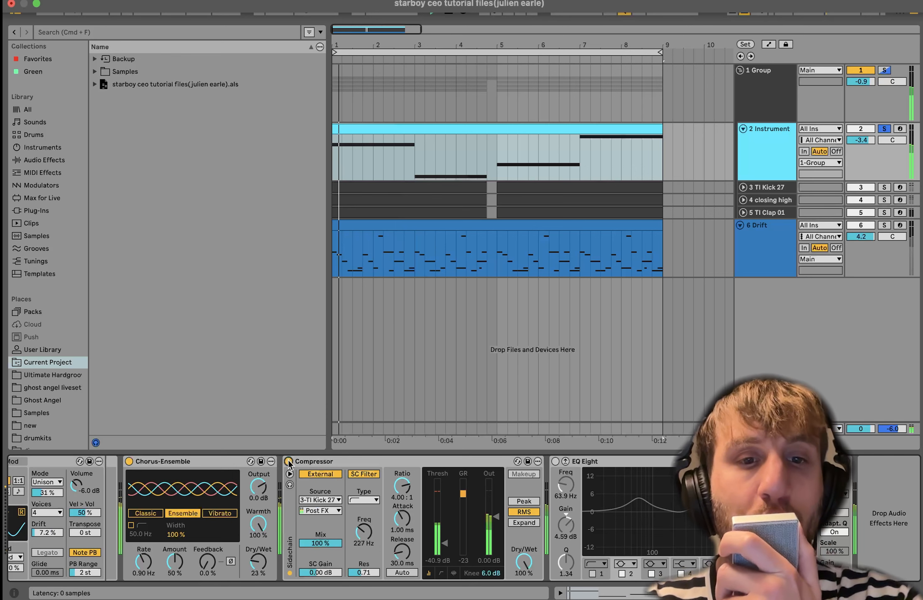
click(555, 462)
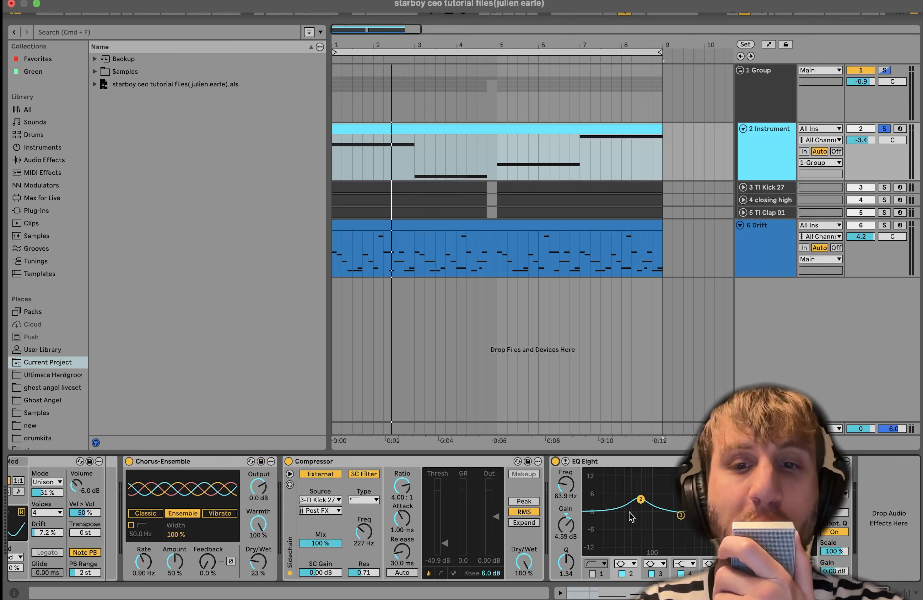
key(space)
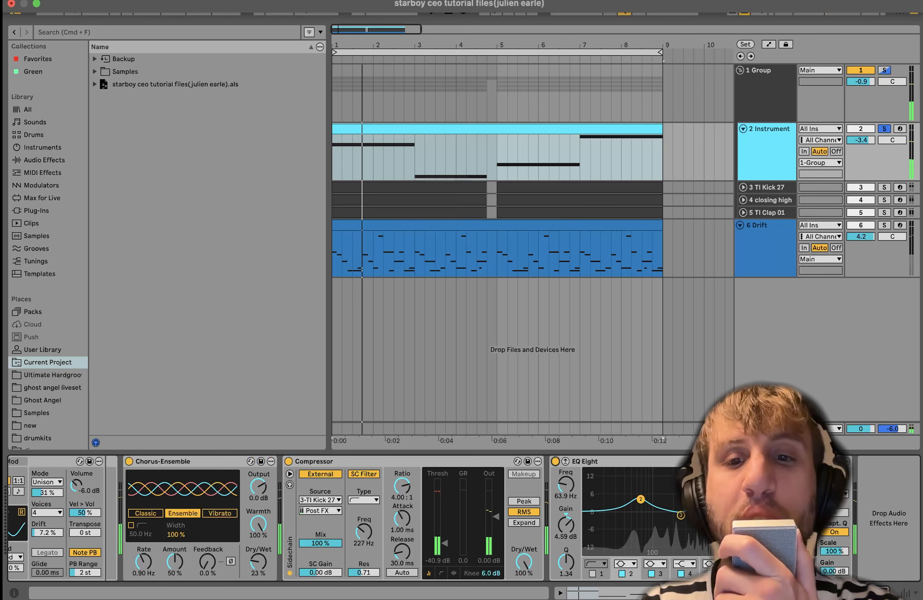
- Enable the Reverb and the Saturator on the Group track and play the processed bass
click(772, 101)
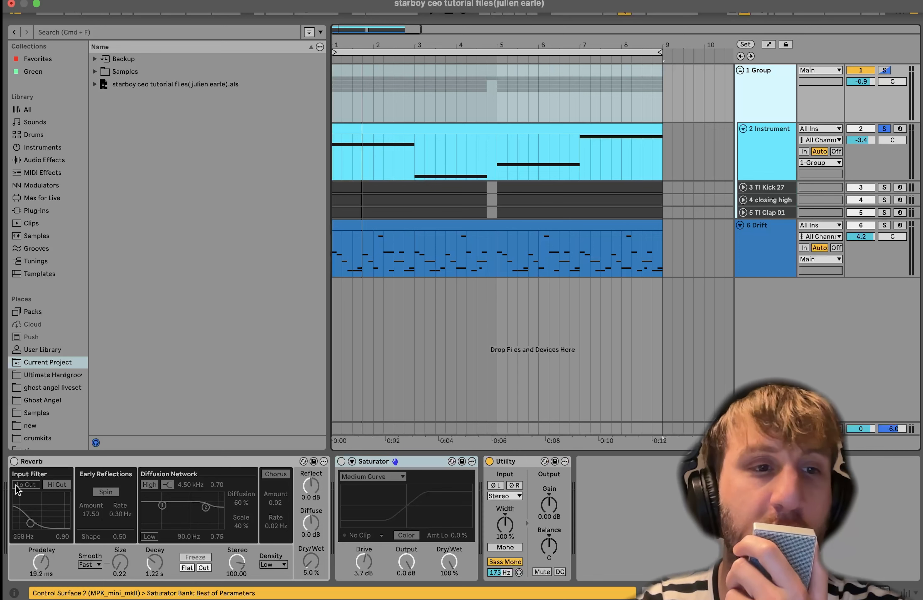
click(800, 265)
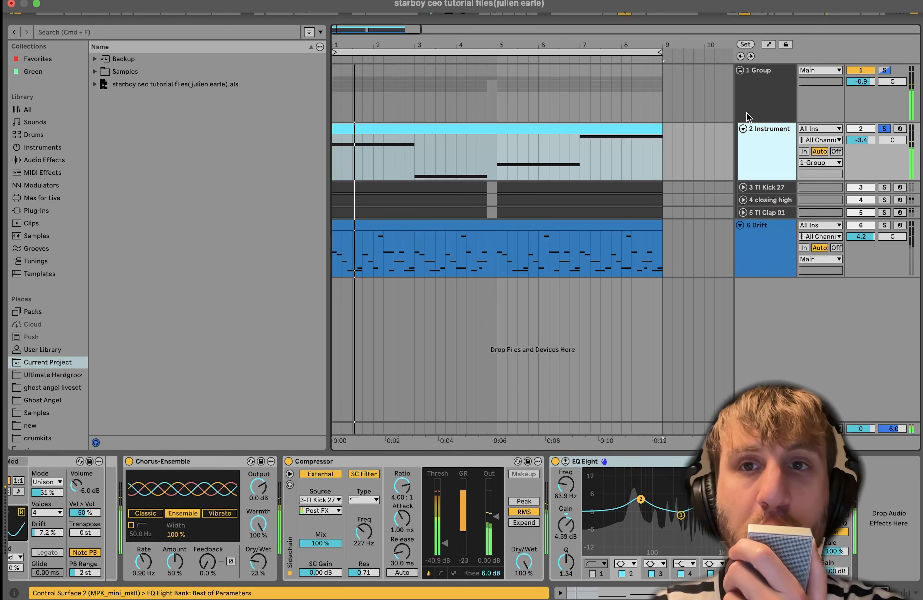
click(750, 103)
click(14, 462)
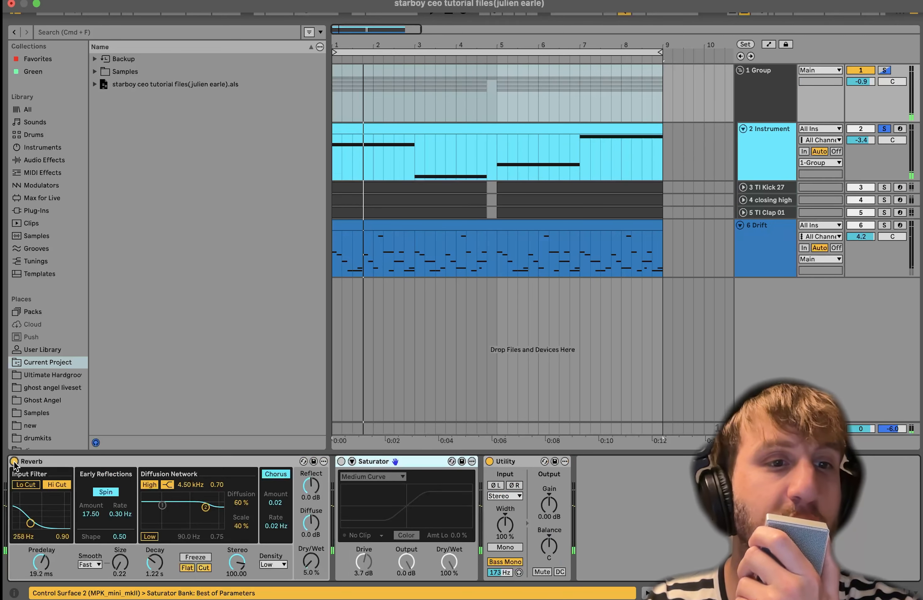
click(340, 462)
key(space)
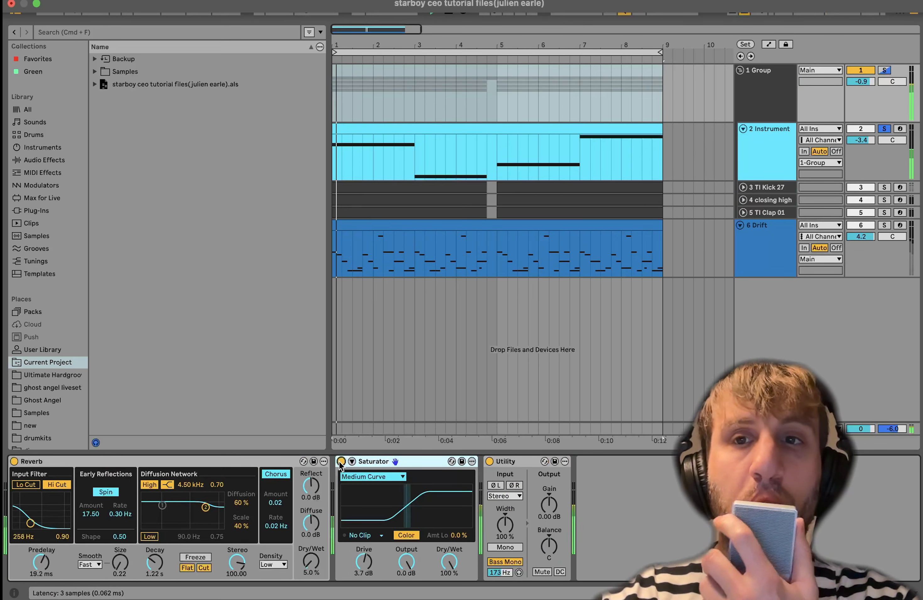
- Solo the TI Kick 27, closing high and TI Clap 01 tracks together and play the drum pattern
click(756, 187)
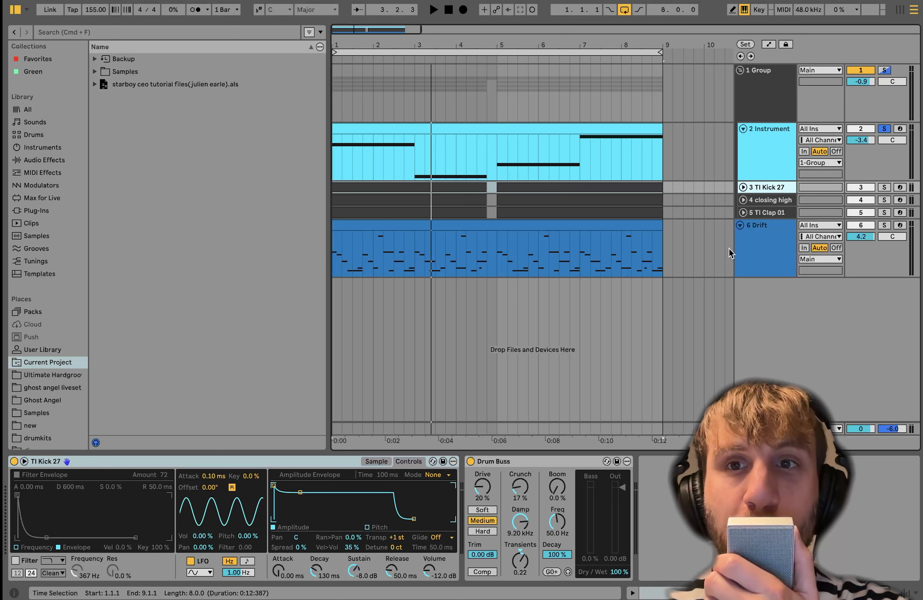
click(765, 212)
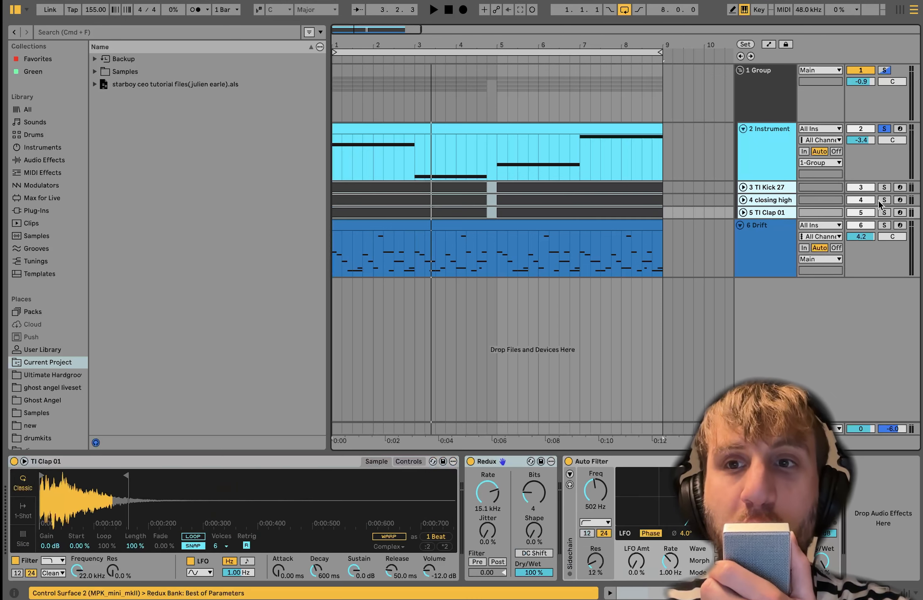
click(882, 217)
click(884, 214)
key(space)
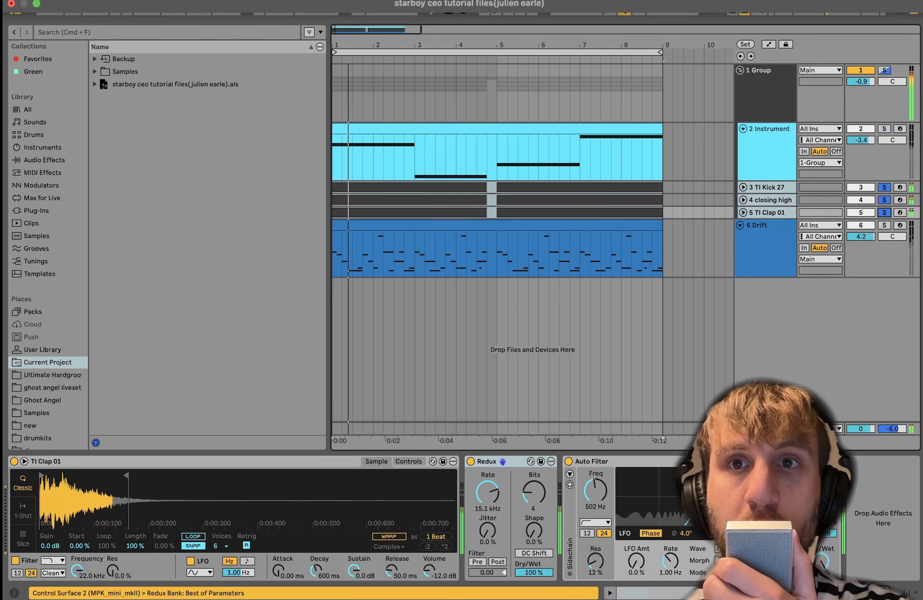
- Unfold the TI Kick 27, closing high and TI Clap 01 tracks to show their patterns, and play the drums
click(770, 185)
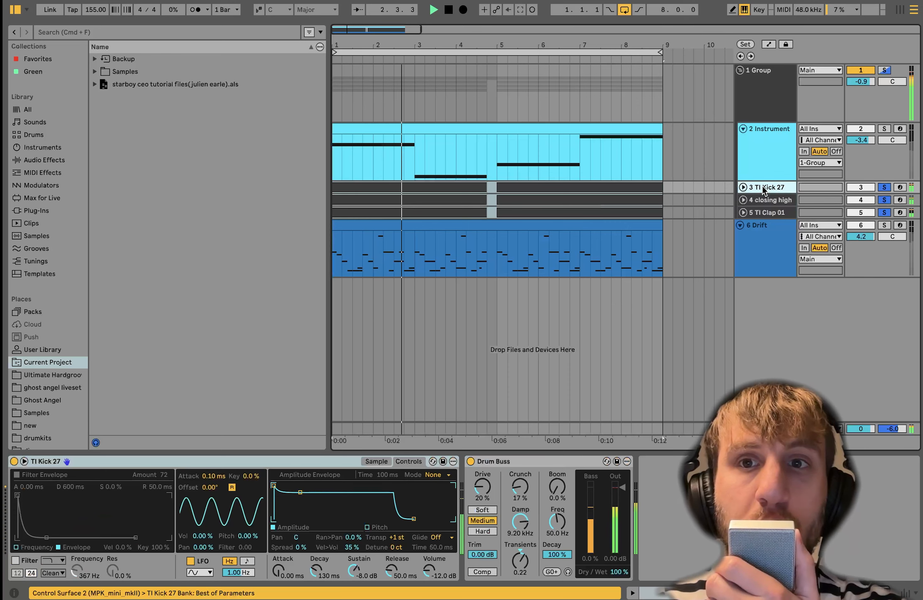
click(743, 188)
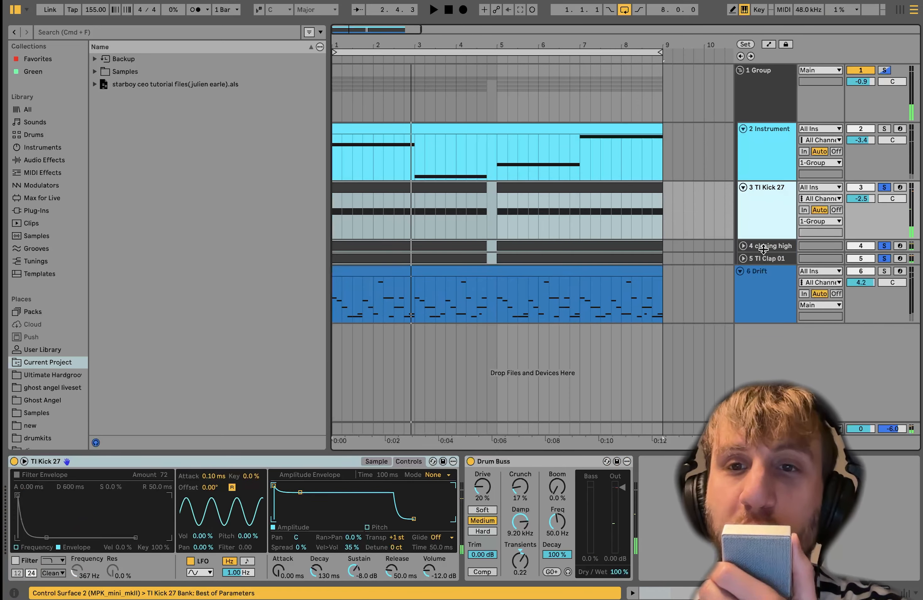
click(742, 249)
click(743, 245)
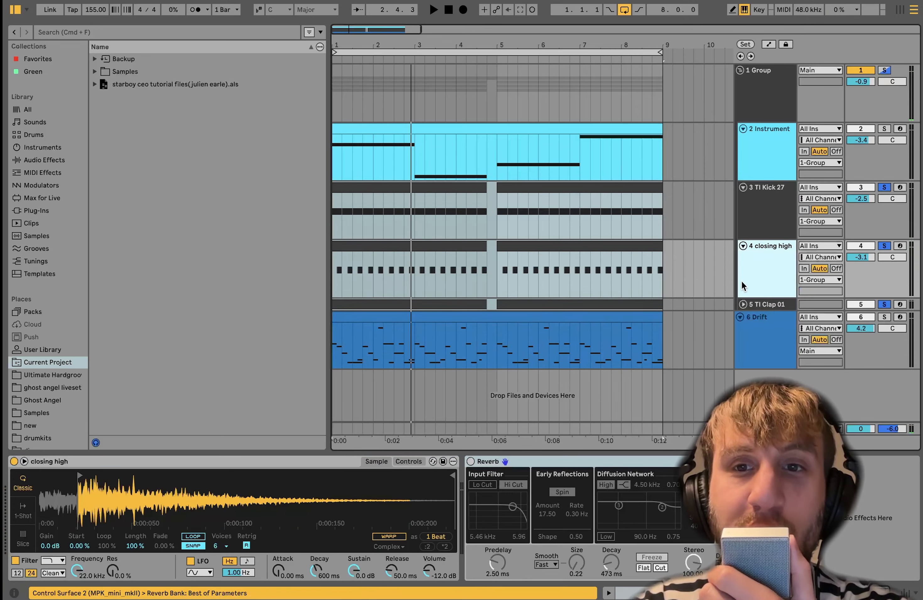
click(743, 305)
scroll(744, 308, down, 1)
key(space)
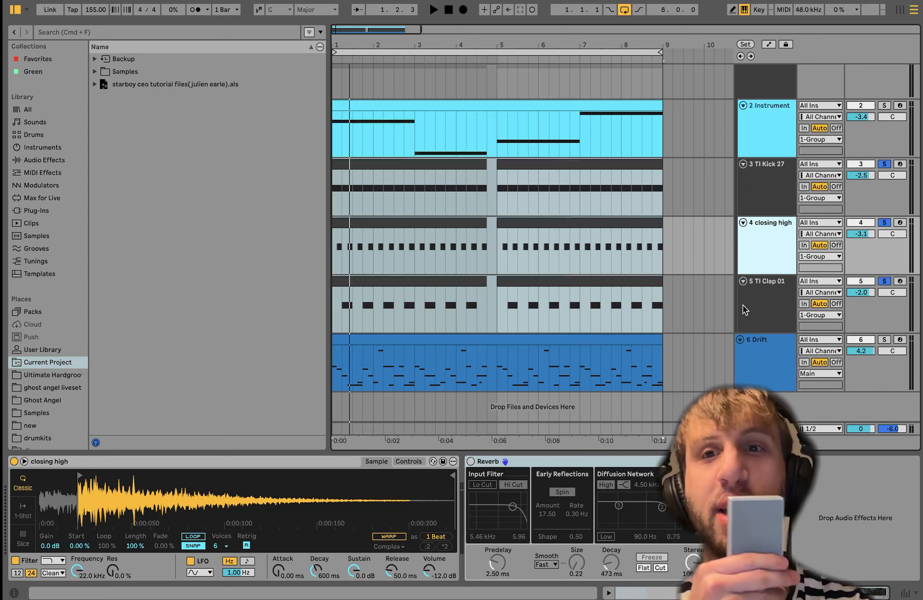
- Turn off the drum tracks' solo to play the full loop, and solo only the TI Kick 27 track
click(885, 164)
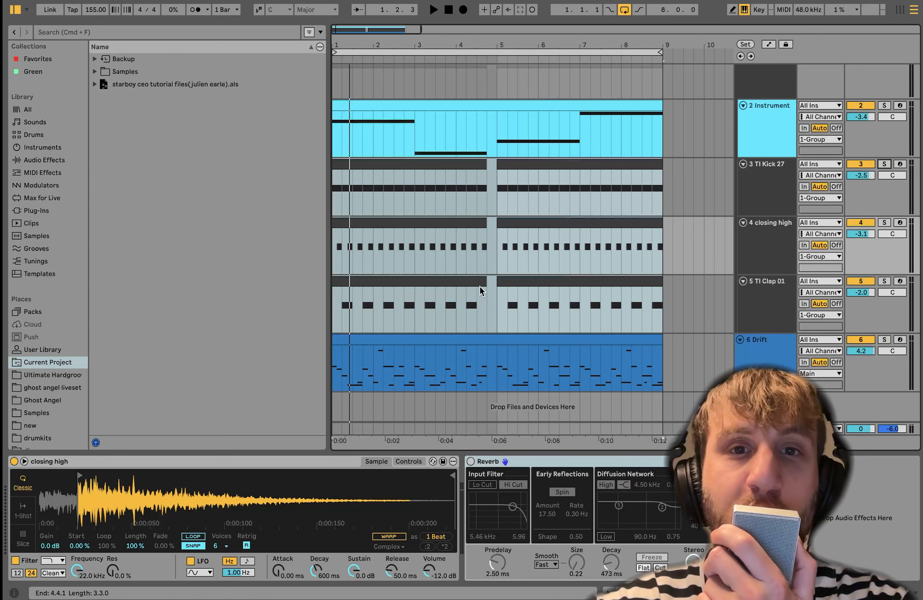
key(space)
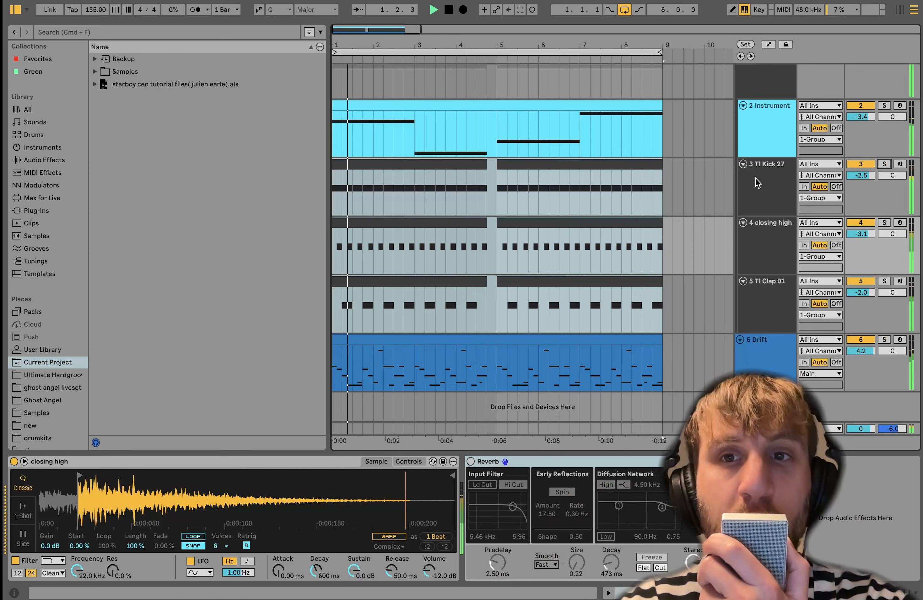
click(755, 188)
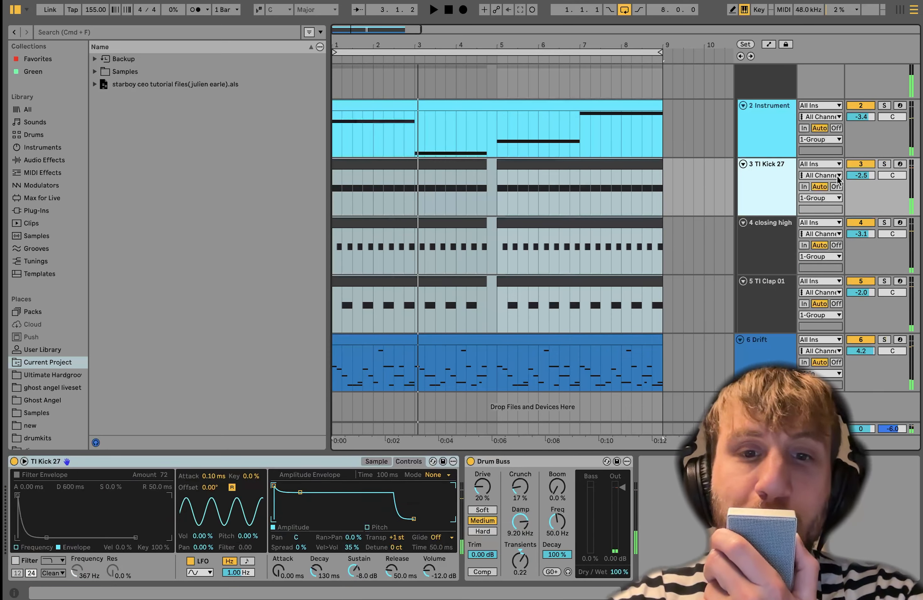
click(883, 164)
- Turn off the Reverb, Saturator and Utility on the Group track and play the soloed kick without them
scroll(883, 162, up, 1)
scroll(883, 162, up, 2)
click(773, 100)
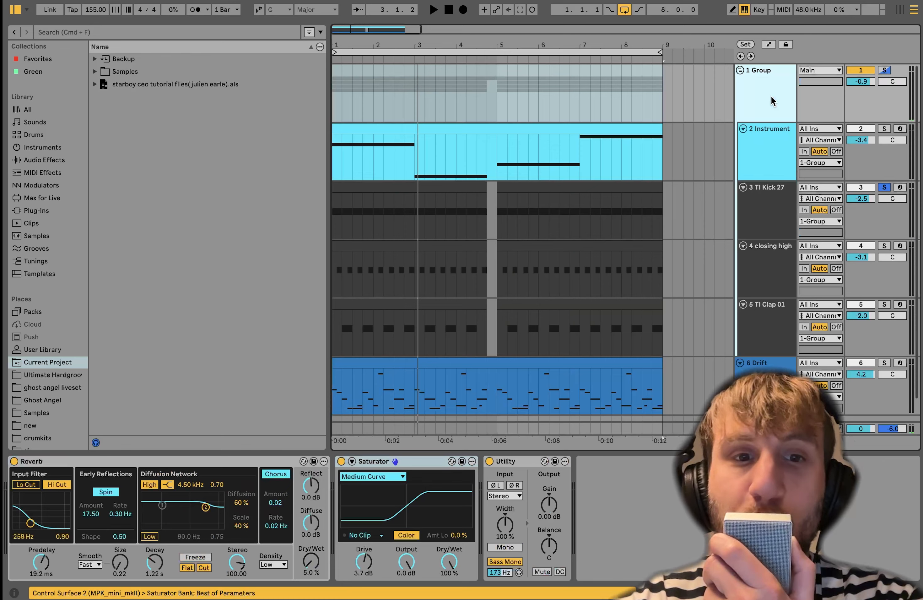
click(14, 461)
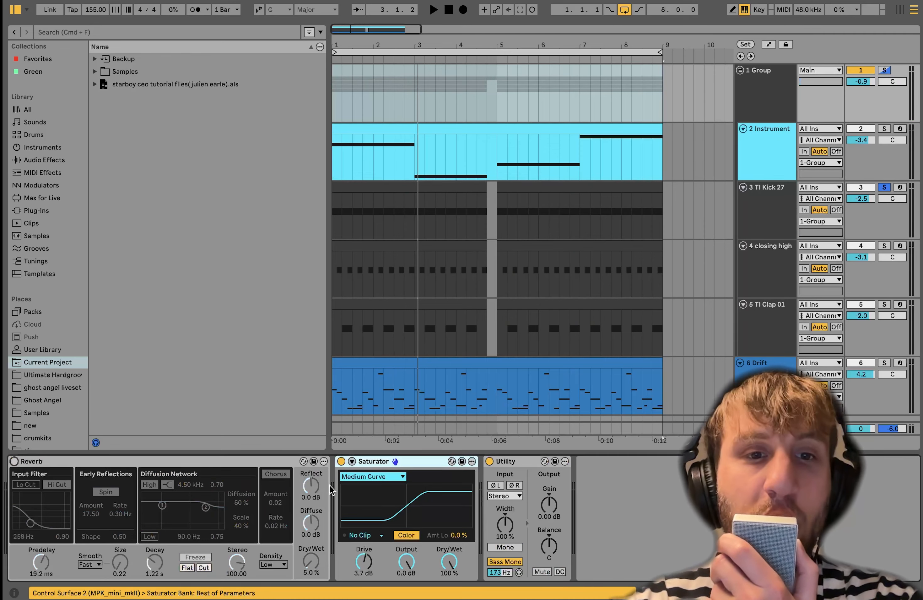
click(340, 461)
click(489, 461)
key(space)
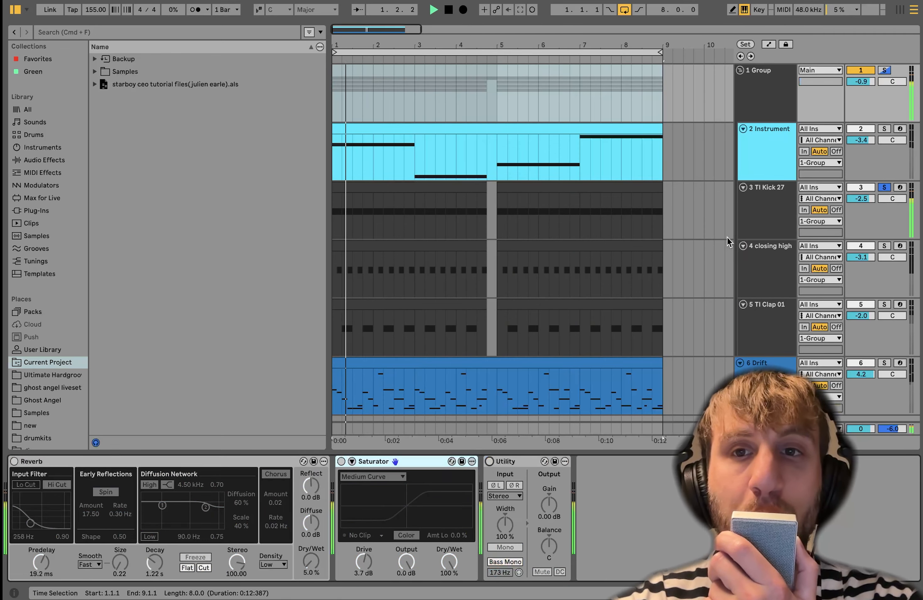
- Turn off the Drum Buss on the TI Kick 27 track and play the dry kick
click(753, 218)
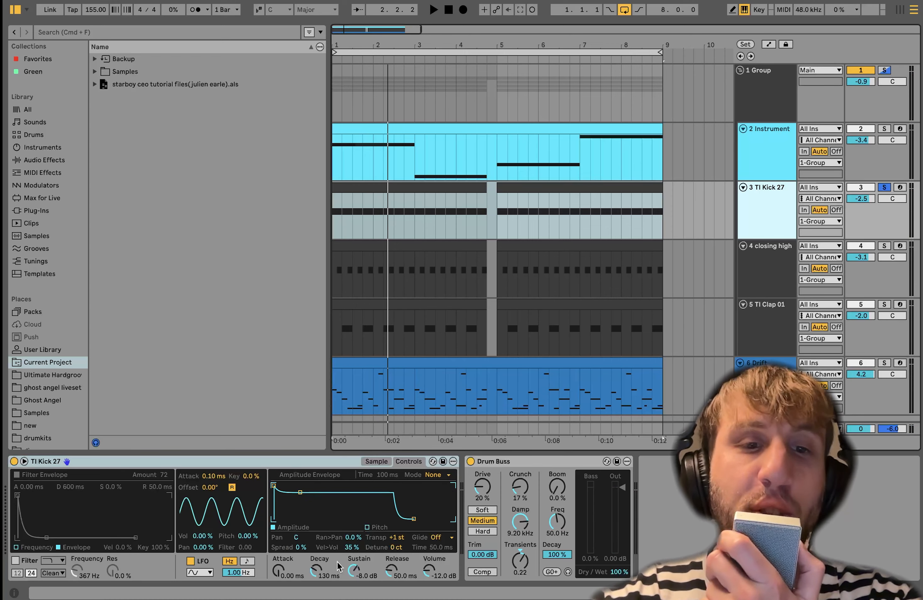
click(471, 461)
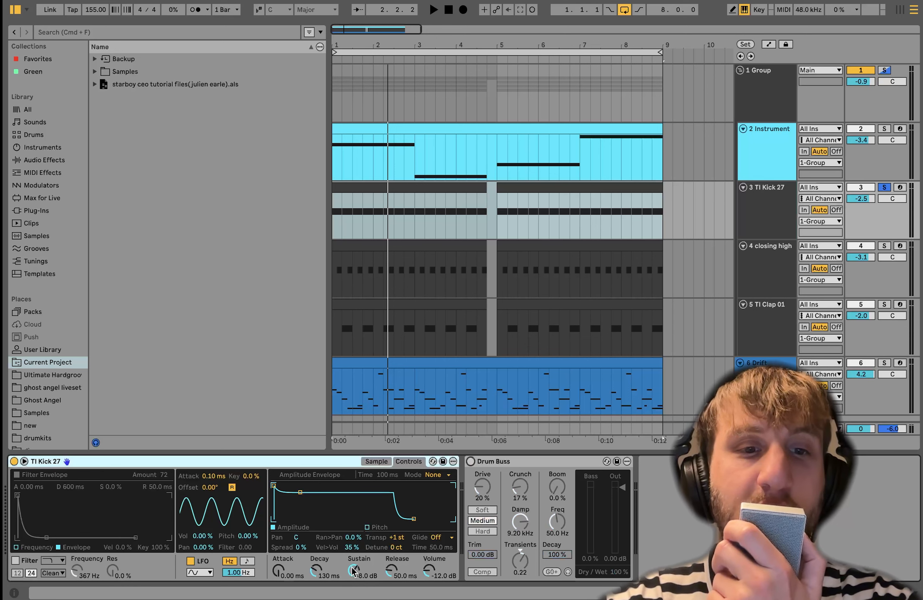
key(space)
drag(354, 570, 355, 576)
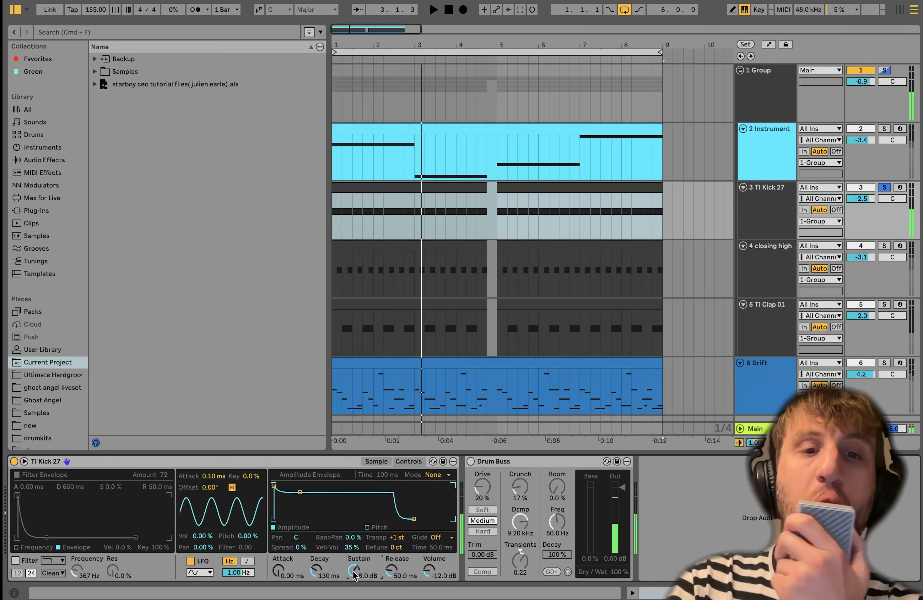
- Examine the kick sampler's waveform and its amplitude envelope controls while auditioning the kick
click(372, 462)
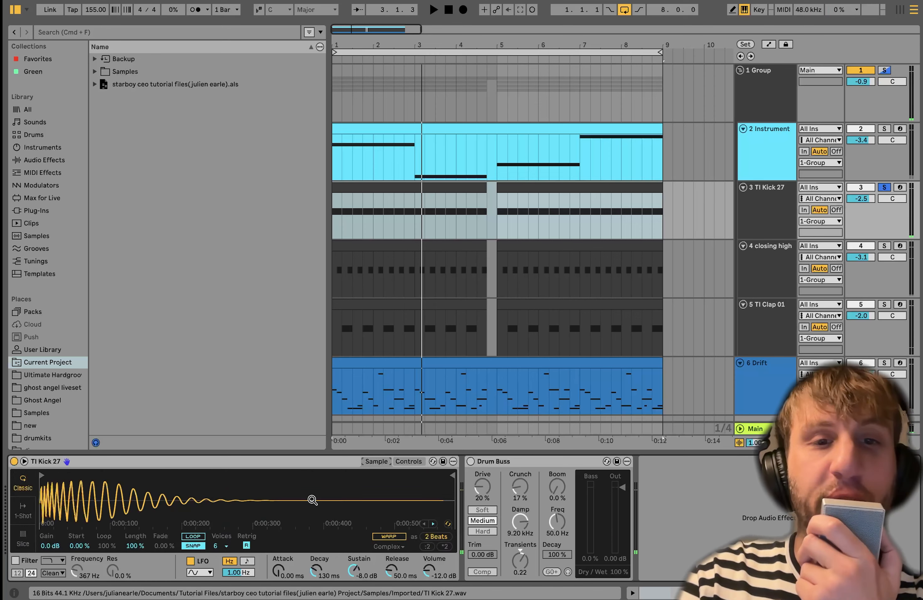
click(407, 462)
key(space)
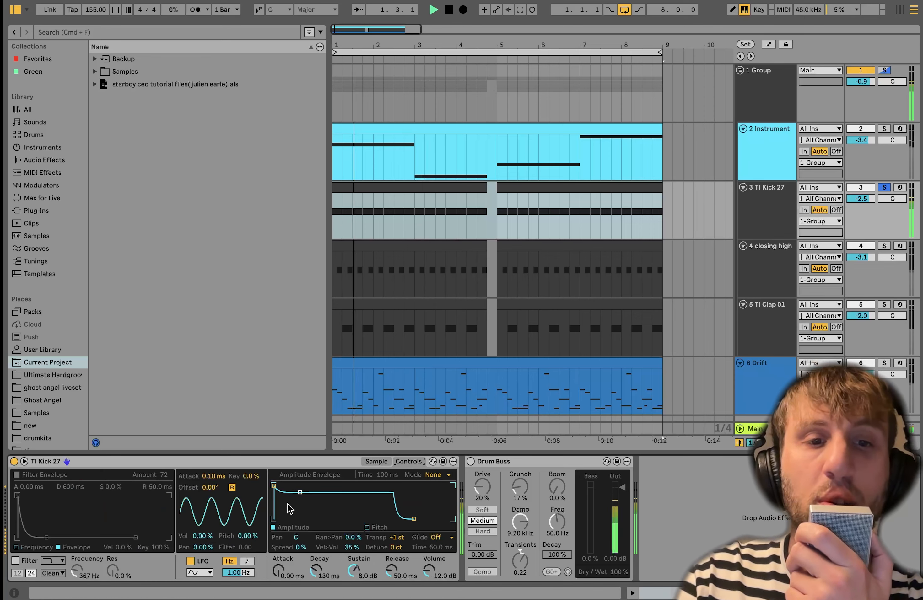
key(space)
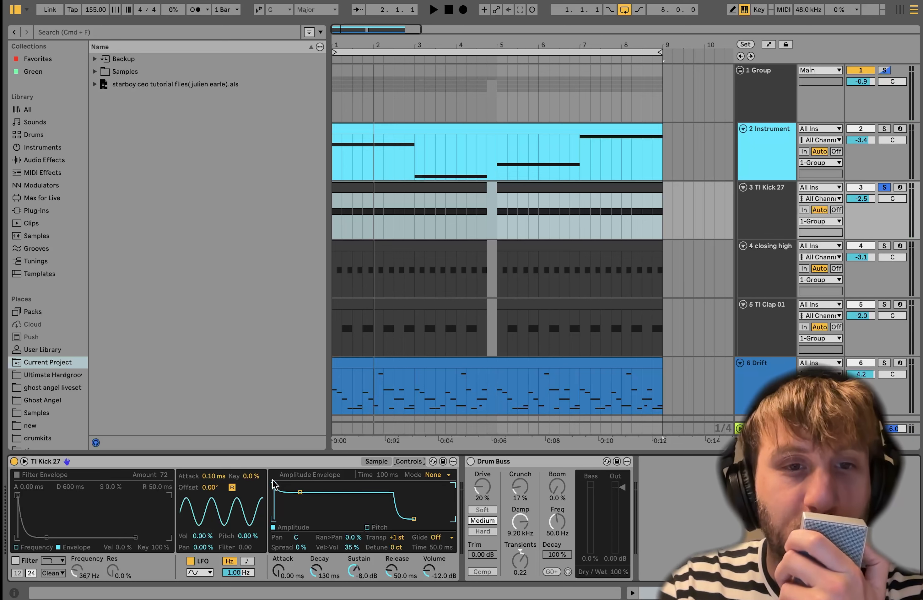
- Try raising the kick's amplitude envelope sustain to full during playback, undo the change and stop playback
key(space)
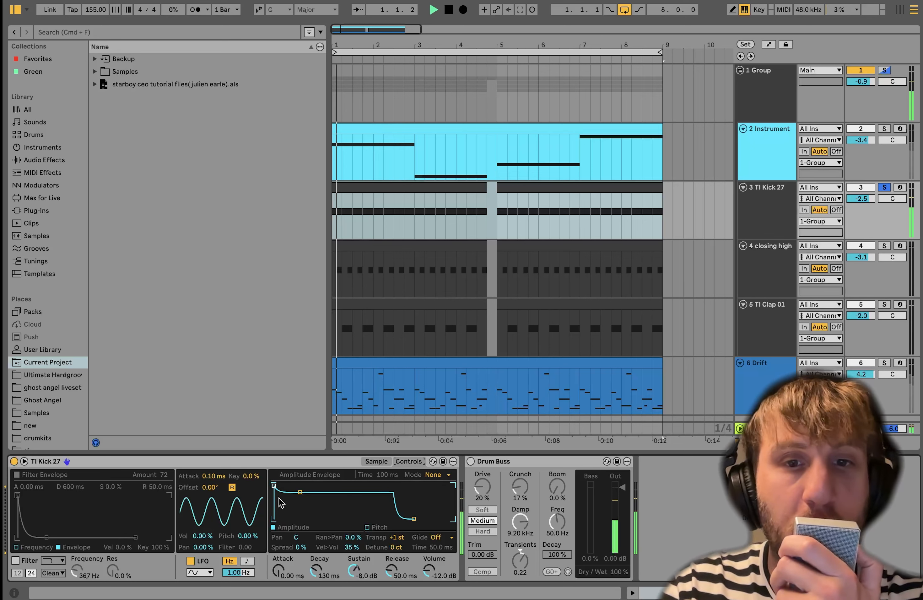
drag(354, 572, 355, 561)
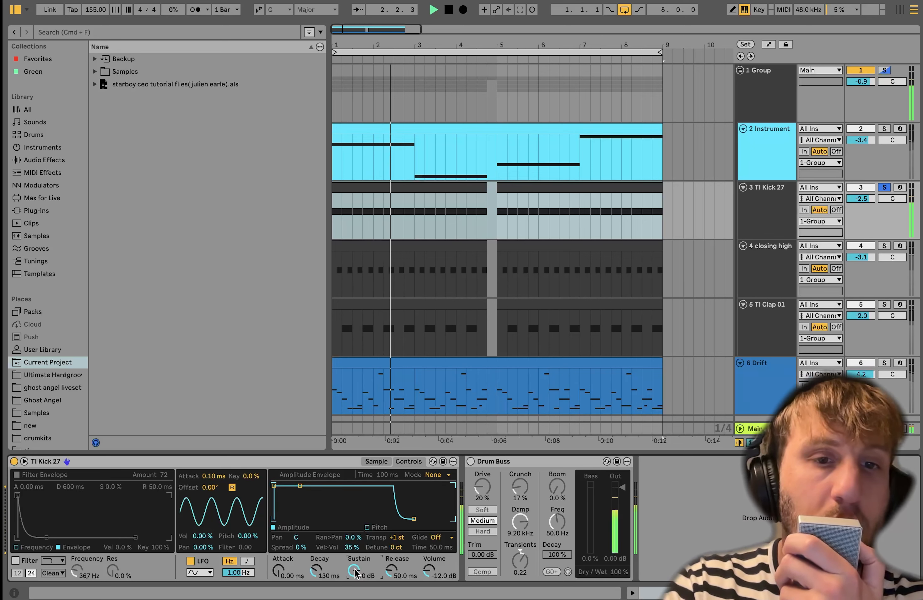
key(super+z)
key(space)
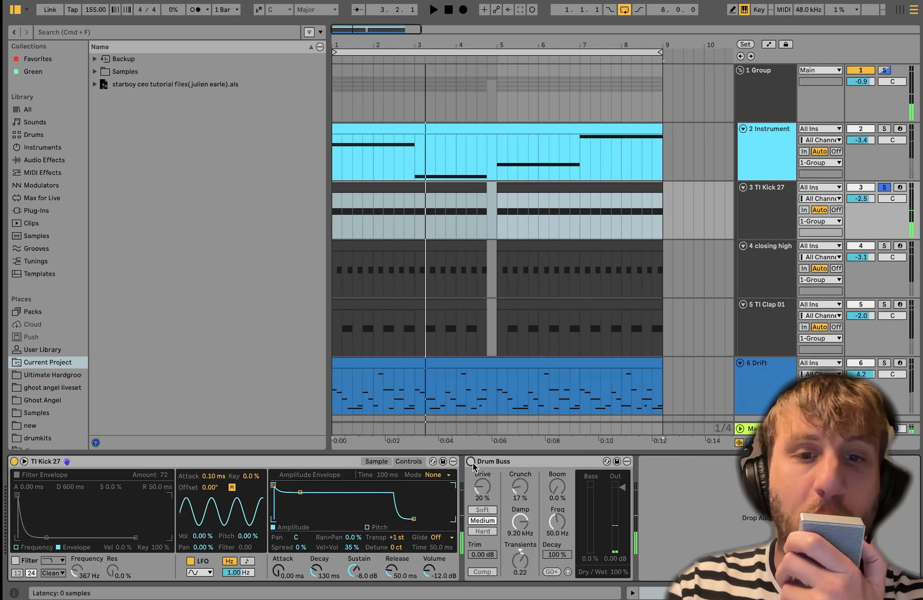
- Turn the Drum Buss on the TI Kick 27 track back on
click(471, 462)
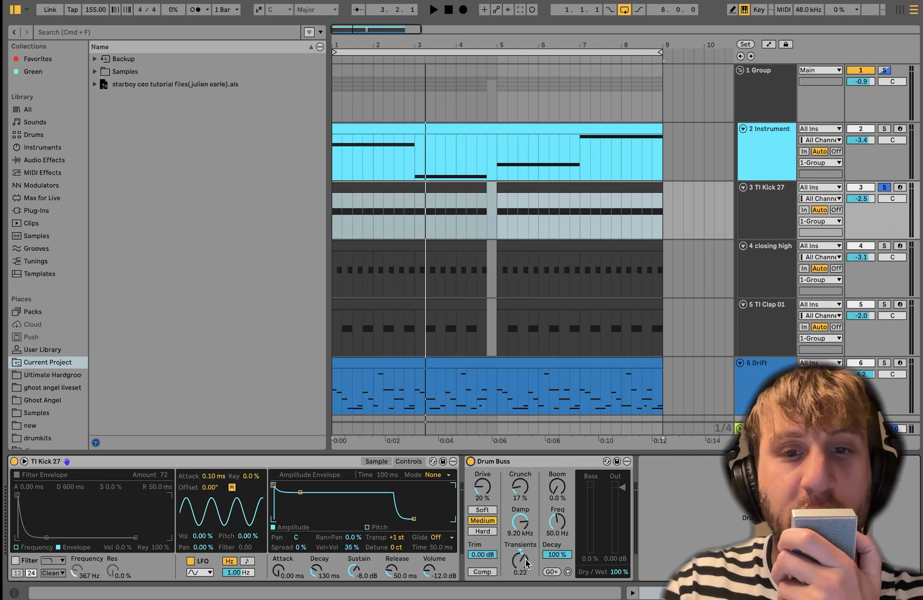
- Play the TI Kick 27 track and compare the kick with its Drum Buss switched off and on
key(space)
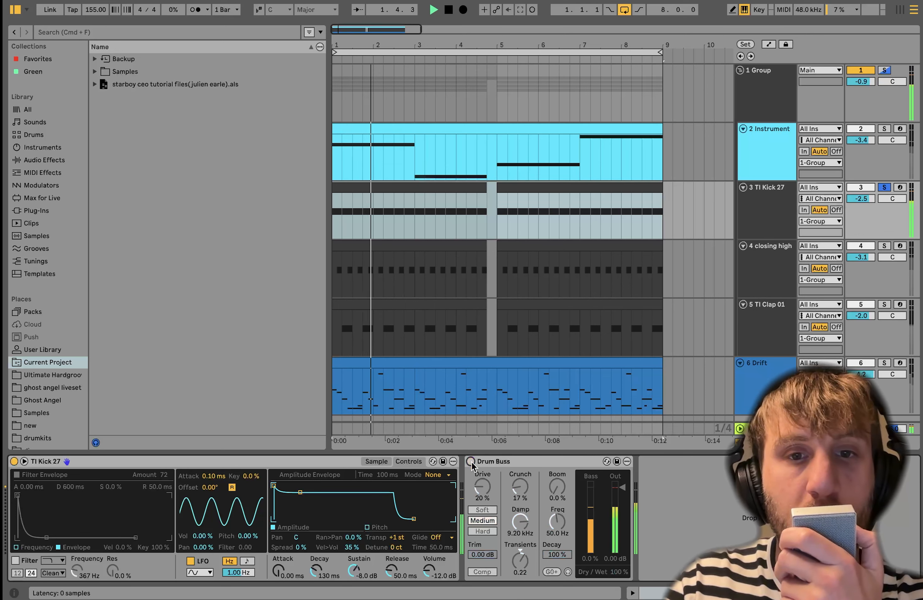
click(471, 462)
click(471, 462)
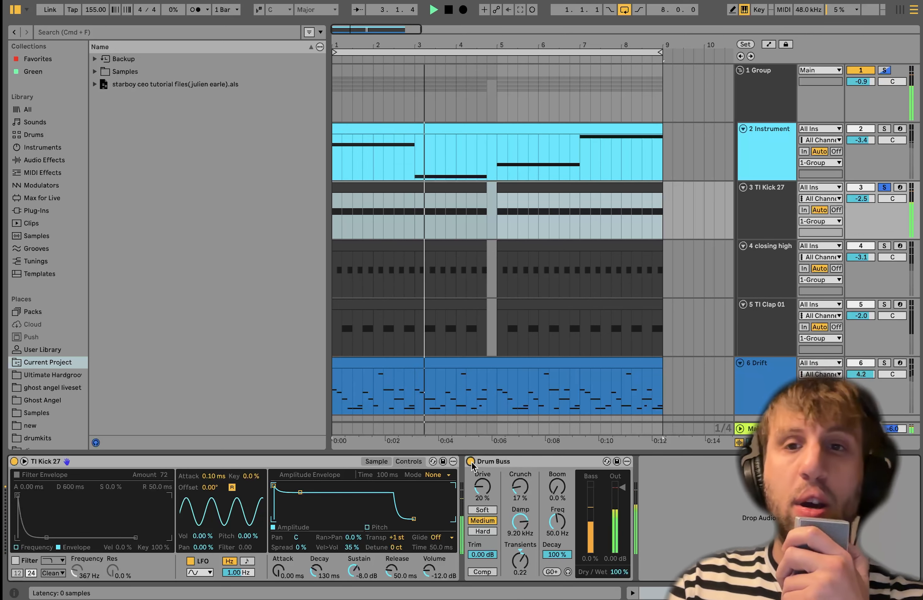
- Solo the closing high track, play it and delete the switched-off Reverb from its device chain
click(885, 246)
key(space)
click(589, 463)
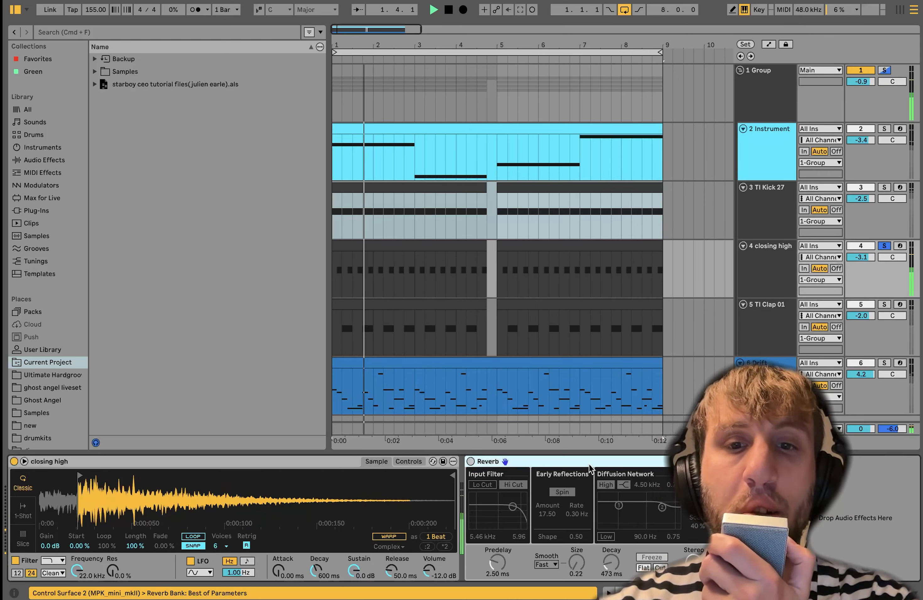
key(Delete)
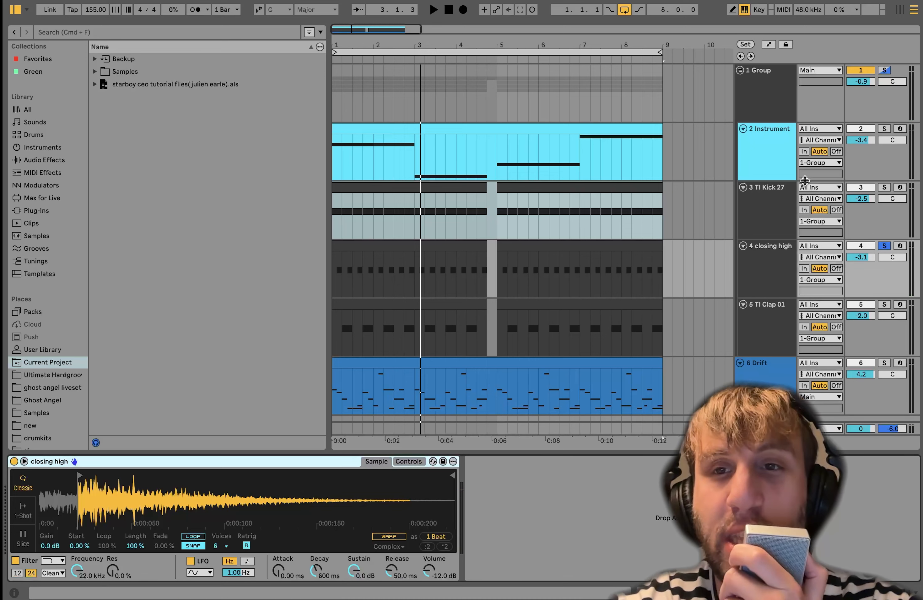
- Solo TI Kick 27 and TI Clap 01 alongside closing high, play them together and inspect the closing high sampler
click(885, 187)
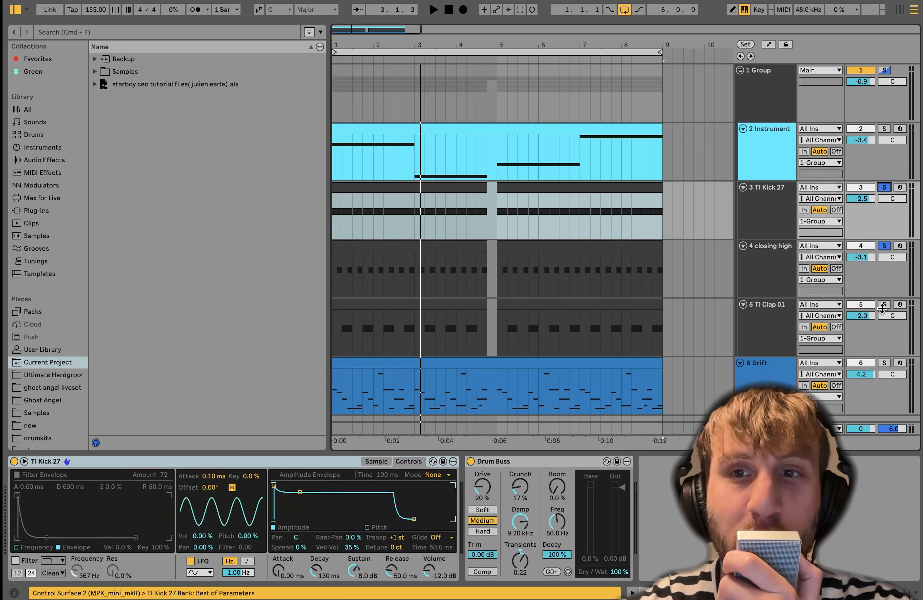
click(883, 305)
key(space)
click(790, 274)
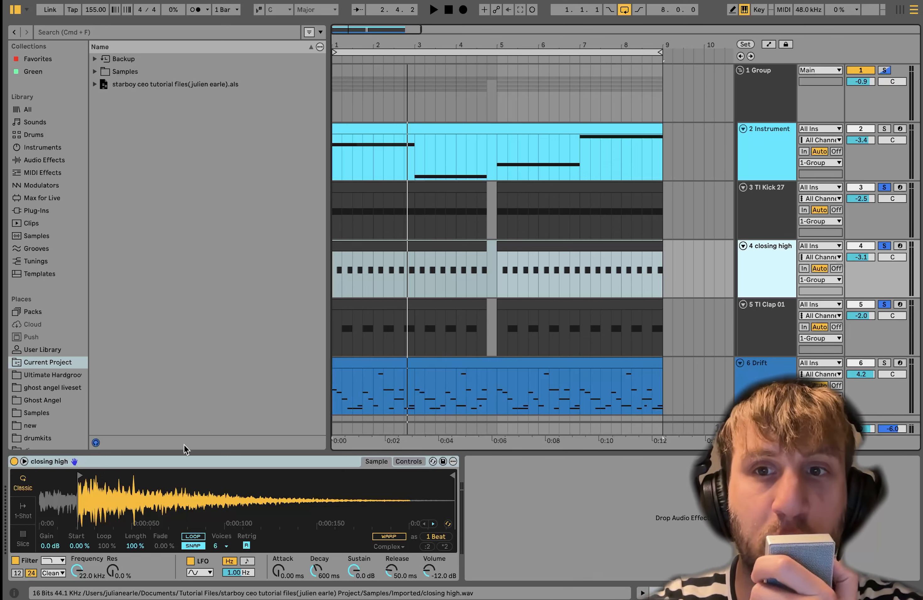
- Solo only the TI Clap 01 track and play the clap with its Redux and Auto Filter
click(779, 321)
click(886, 305)
click(886, 305)
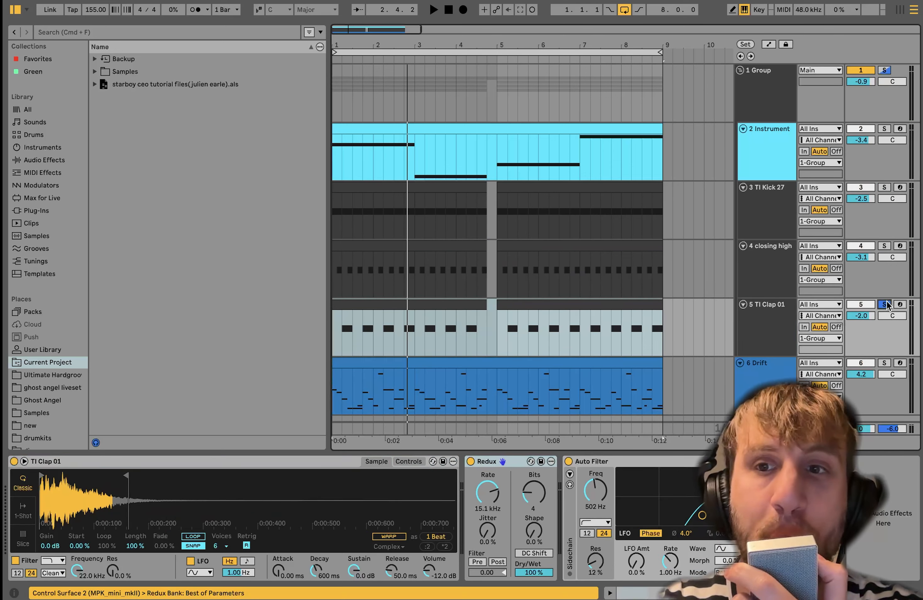
key(space)
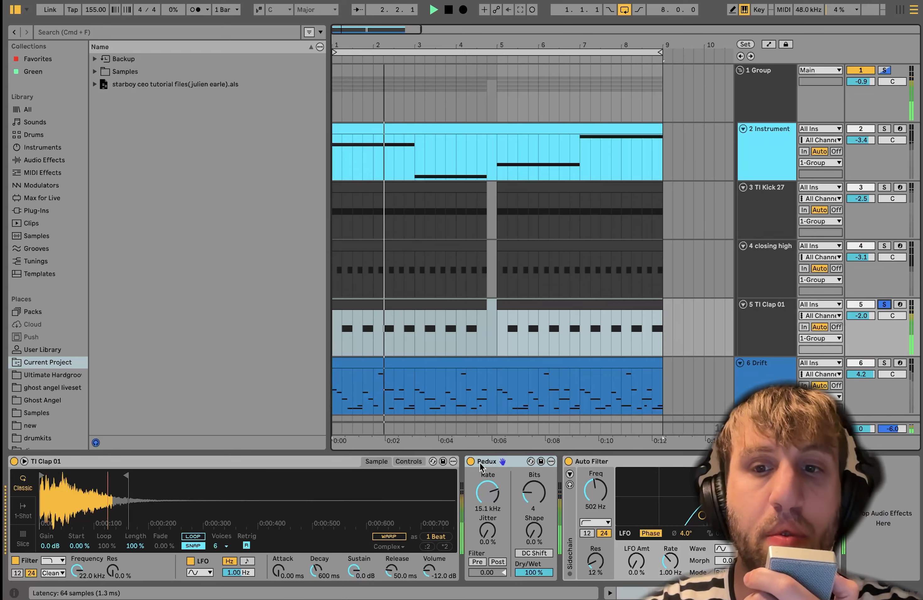
- Reveal the clap sampler's source file in the browser and check the sampler's envelope controls and waveform
right_click(316, 499)
click(362, 382)
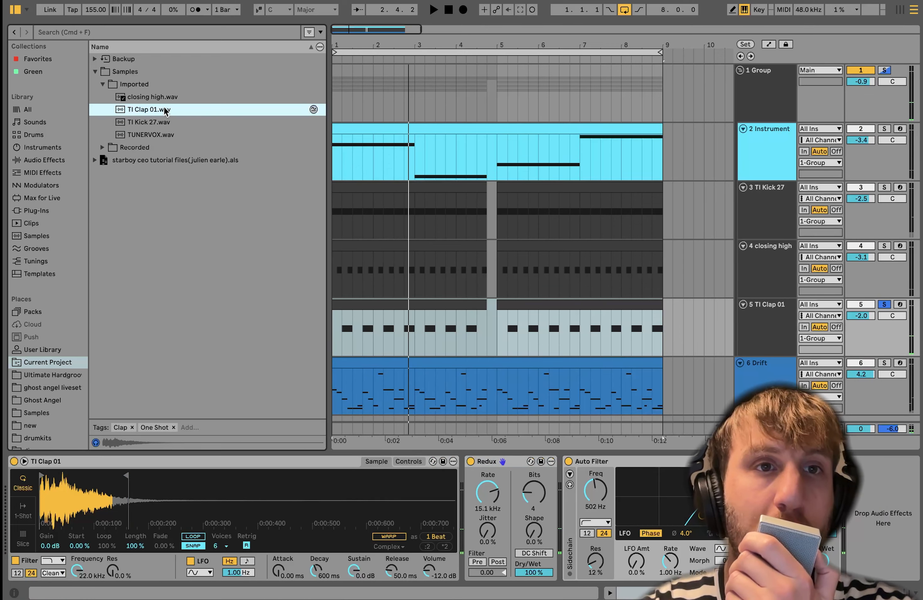
click(408, 463)
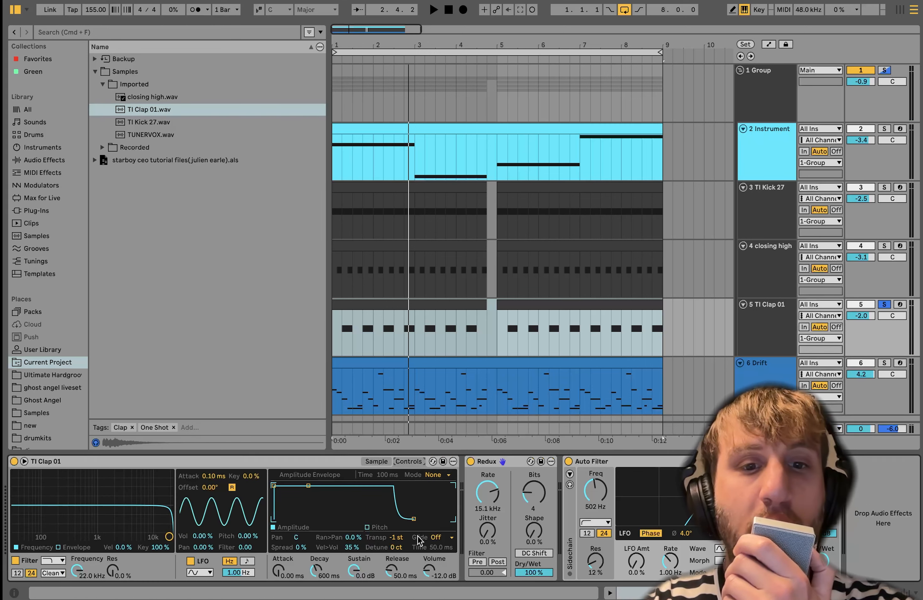
click(376, 462)
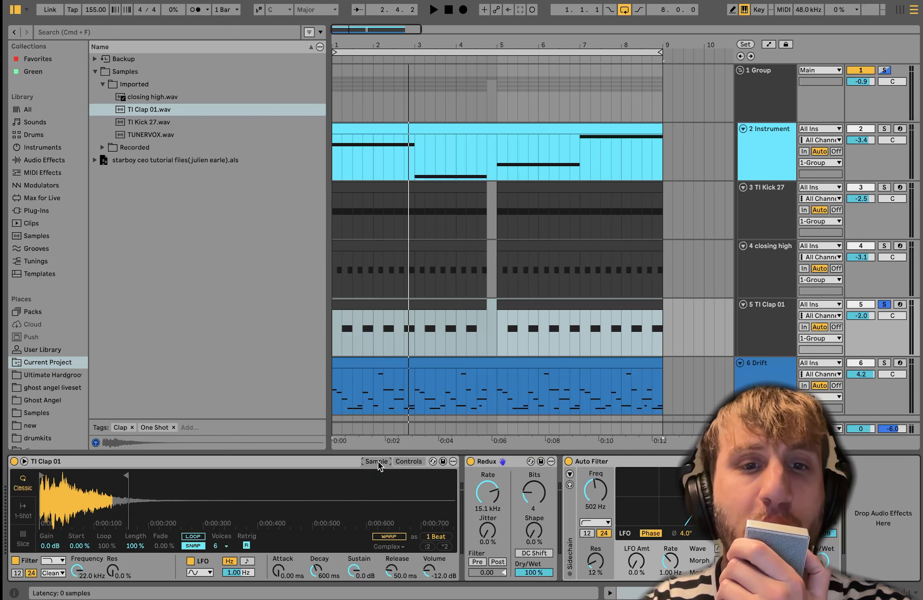
- Play the clap and compare its sound with Redux switched on and off, leaving Redux on
key(space)
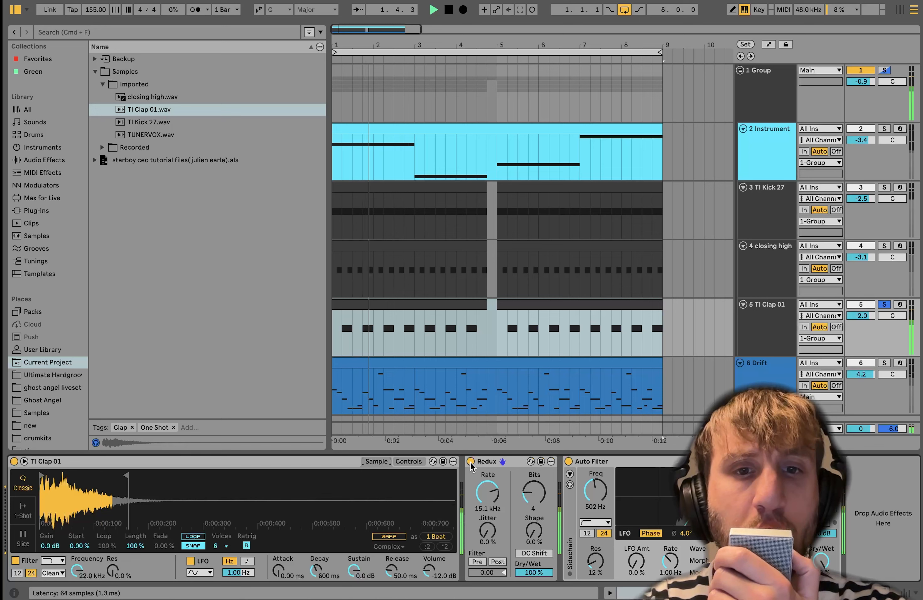
key(space)
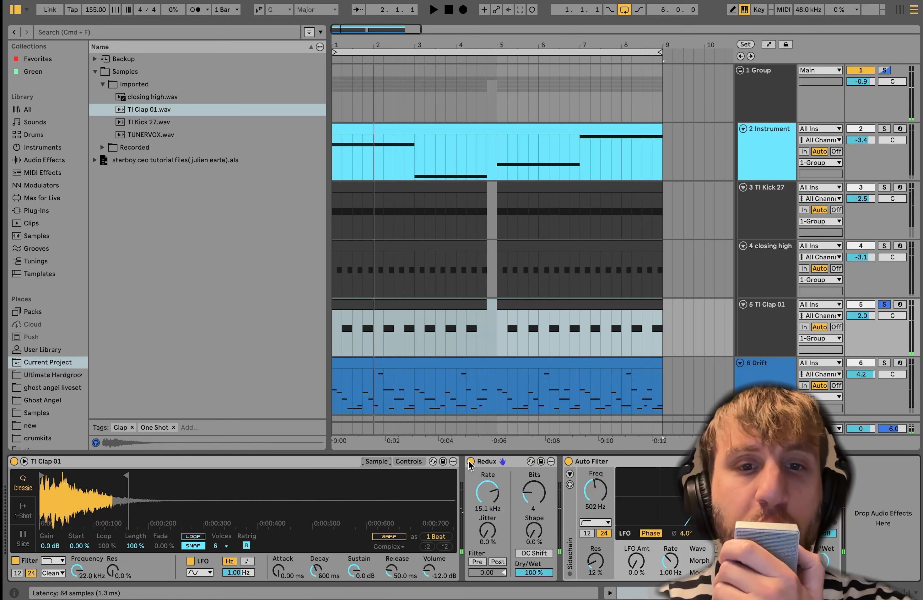
click(471, 462)
key(space)
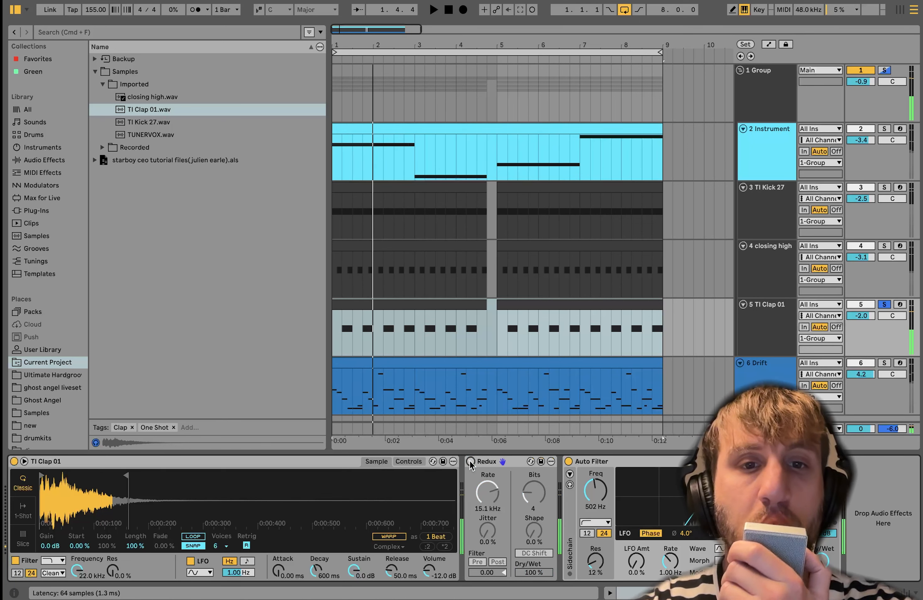
click(471, 461)
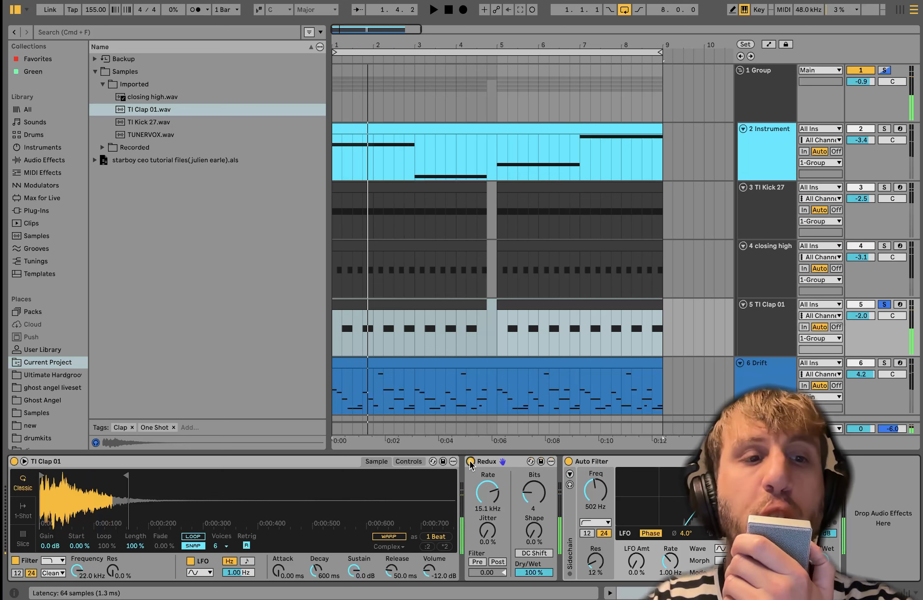
key(space)
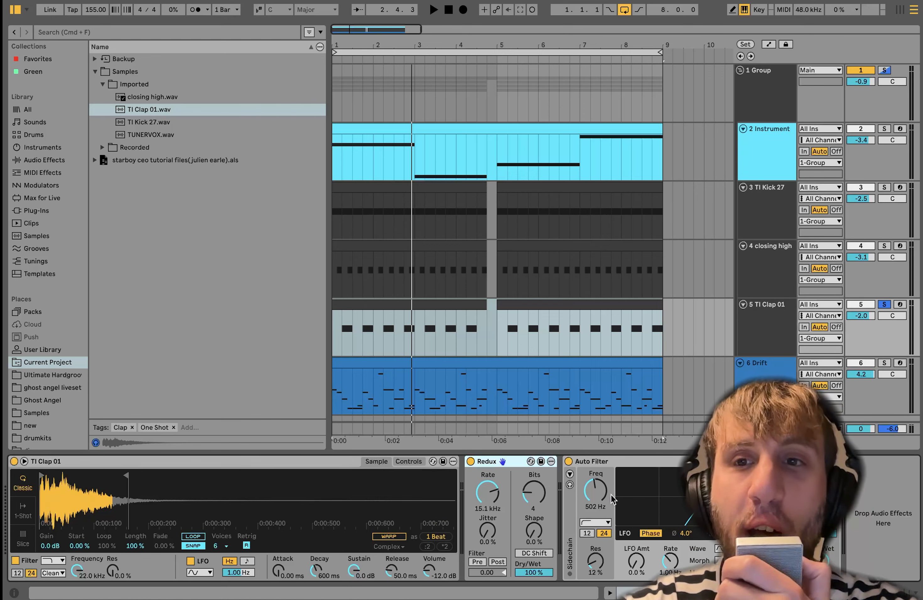
- Solo the 1 Group track and turn on its Reverb, Saturator and Utility during playback
click(752, 88)
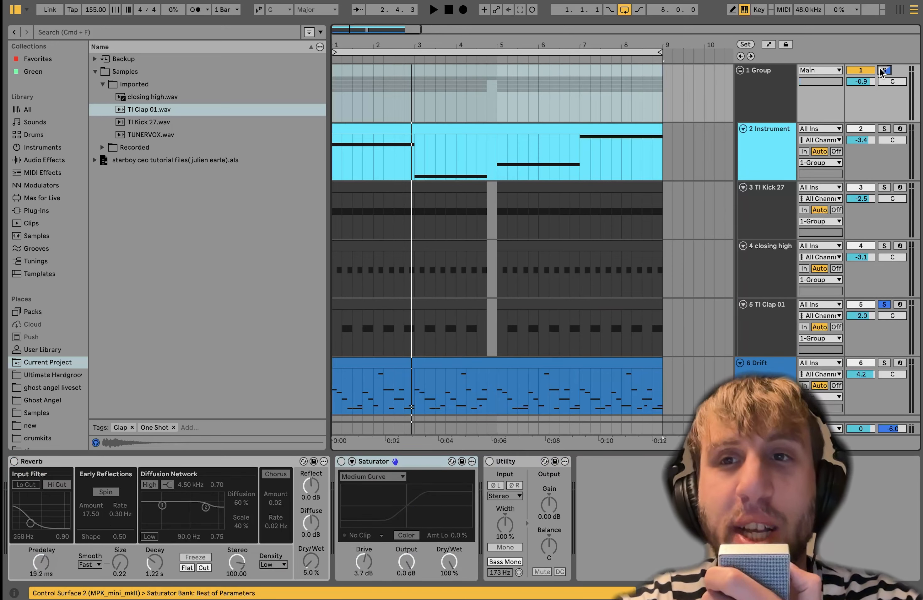
key(space)
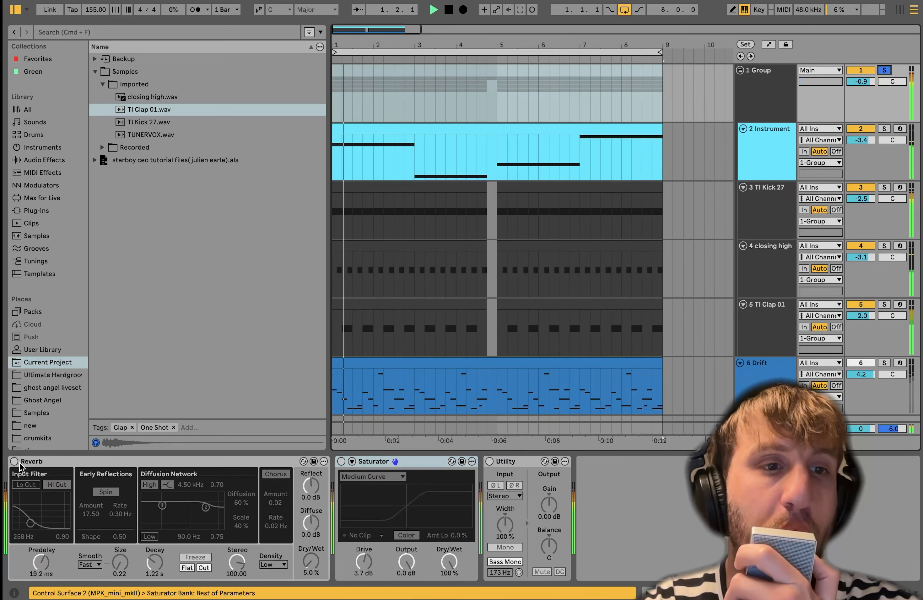
click(14, 462)
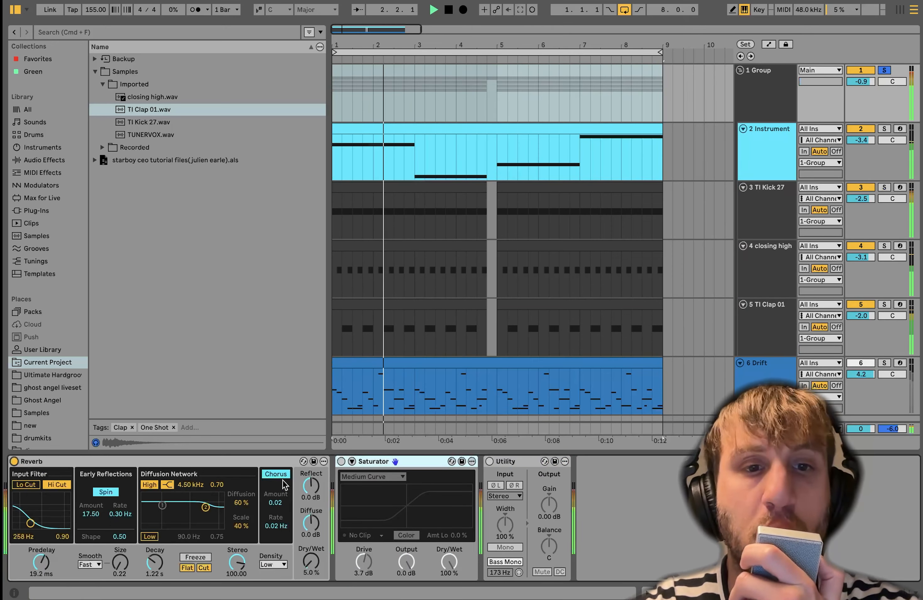
click(341, 462)
click(490, 462)
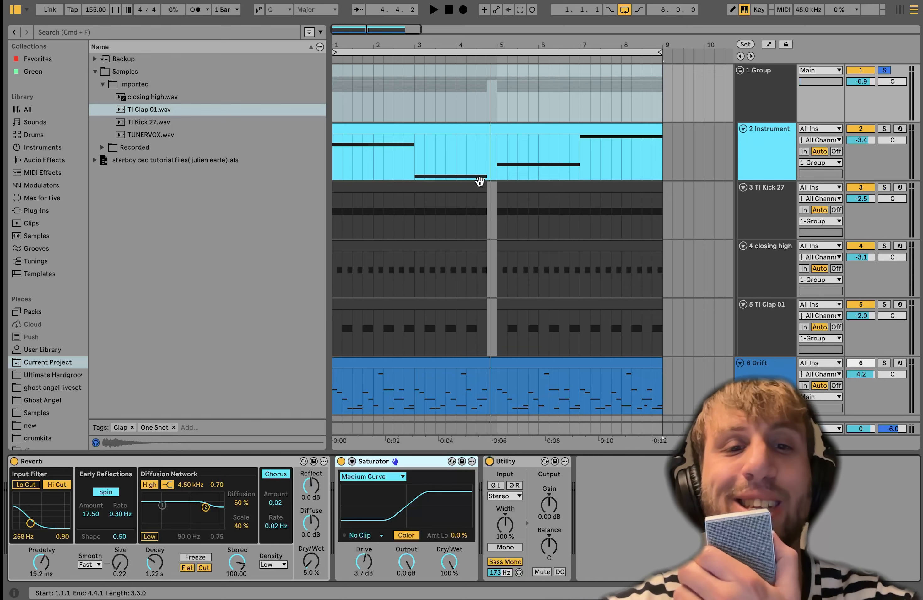
- Audition the 1 Group track's effects chain and compare the sound with the Saturator switched off and on
key(space)
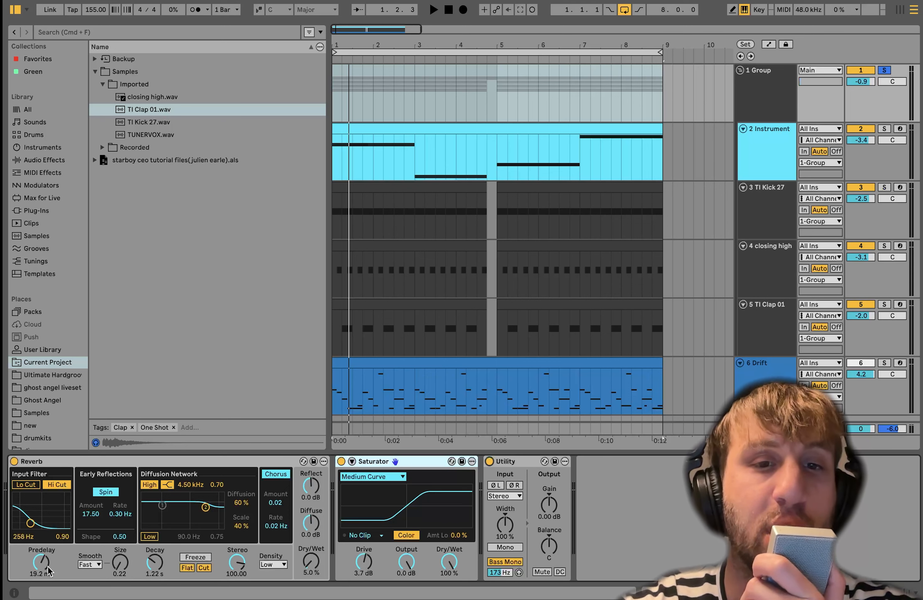
key(space)
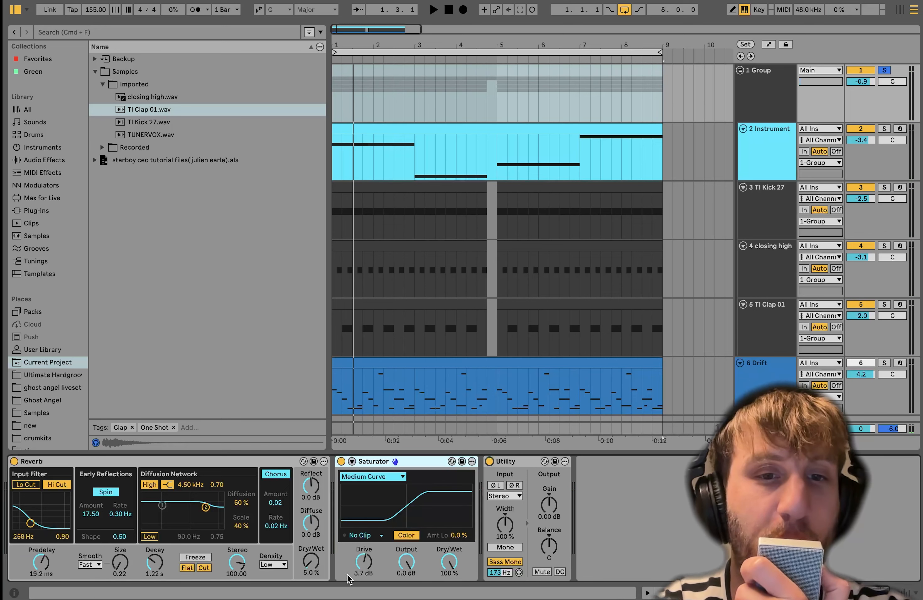
key(space)
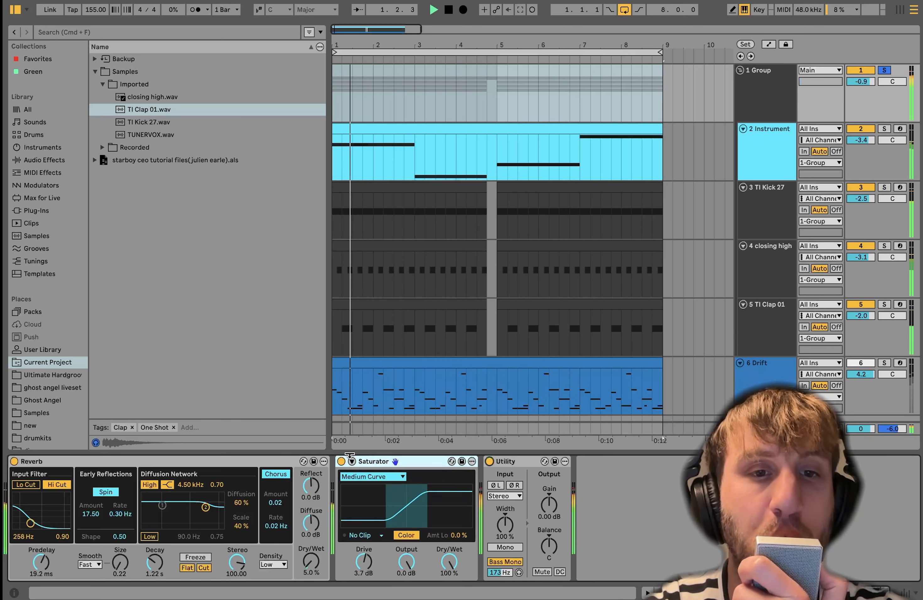
click(341, 462)
click(342, 461)
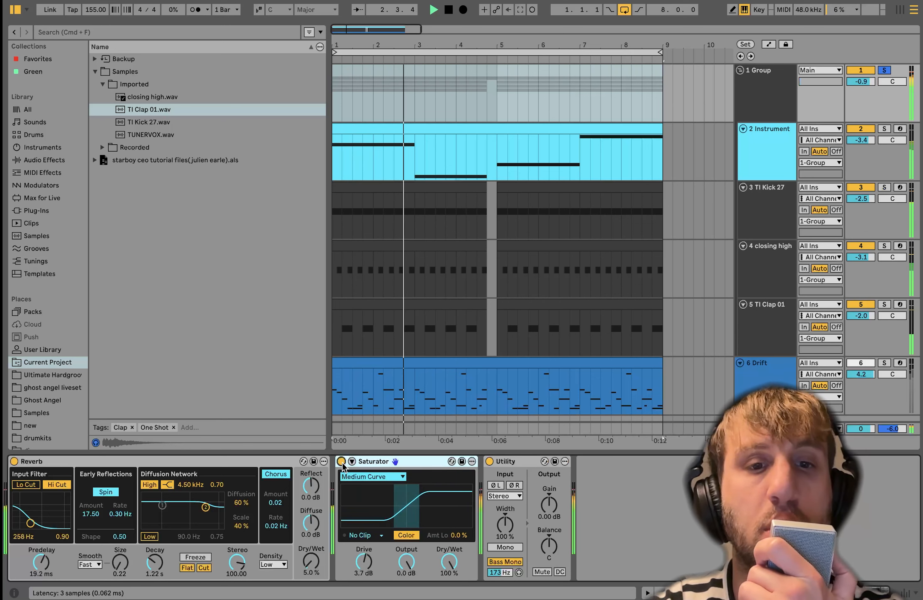
key(space)
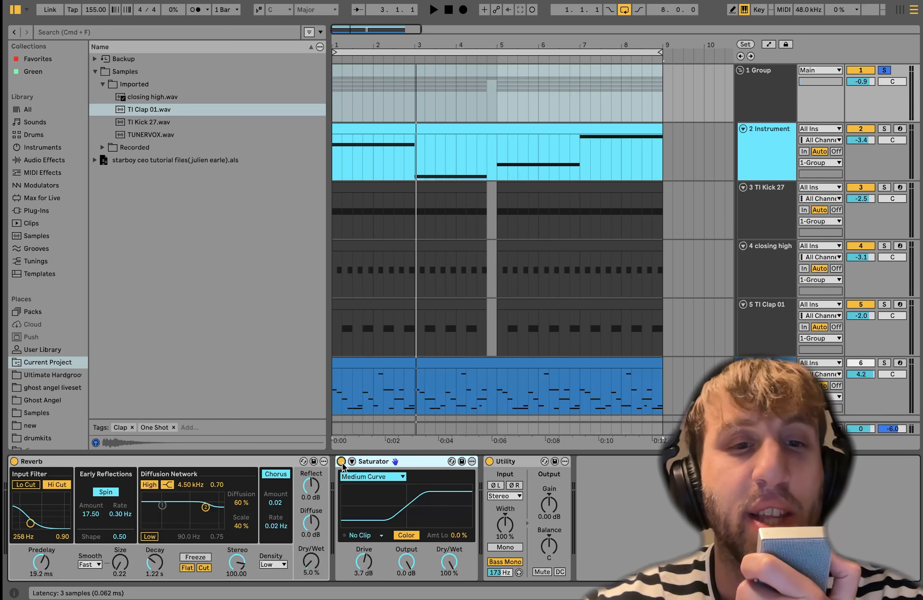
key(space)
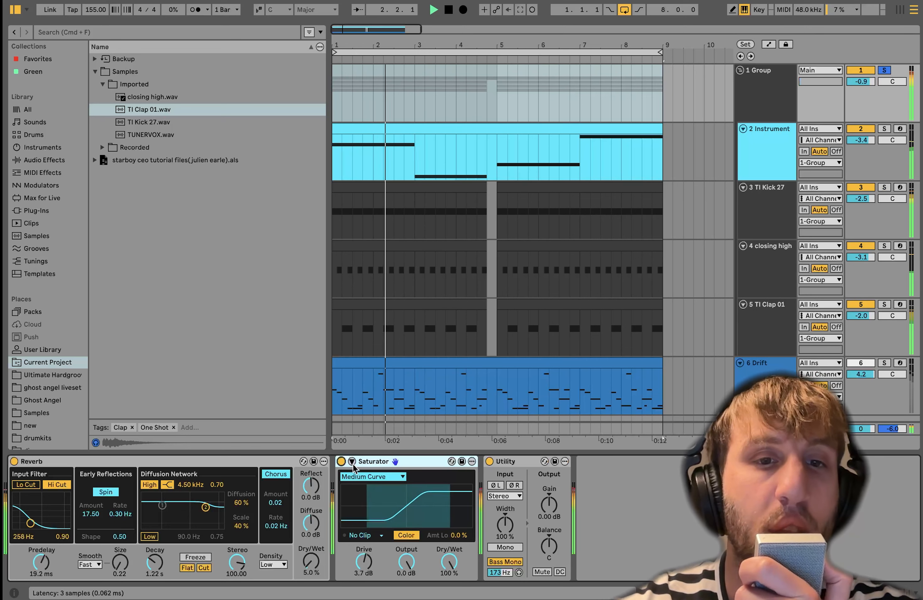
key(space)
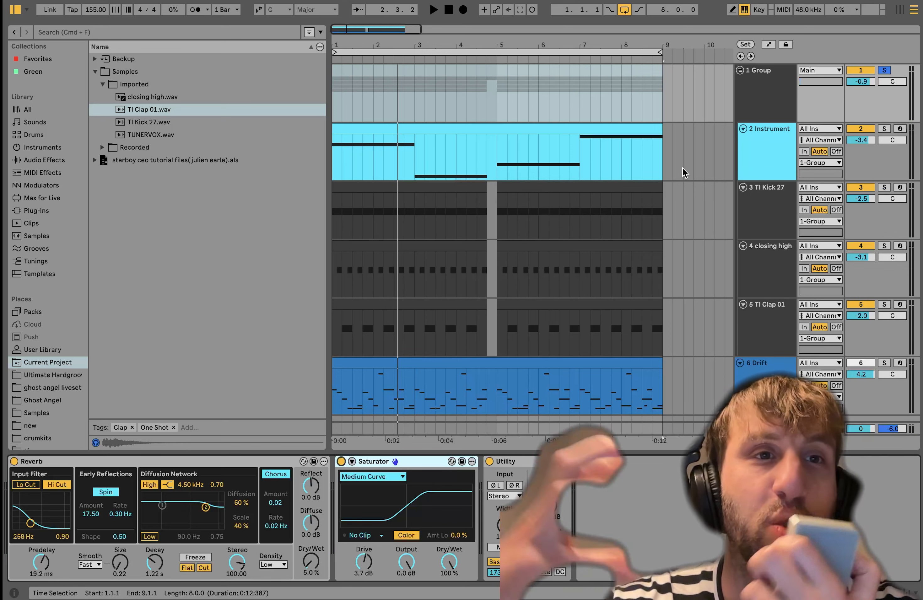
- Play the group and compare the 2 Instrument track's bass with its EQ Eight switched off and on
key(space)
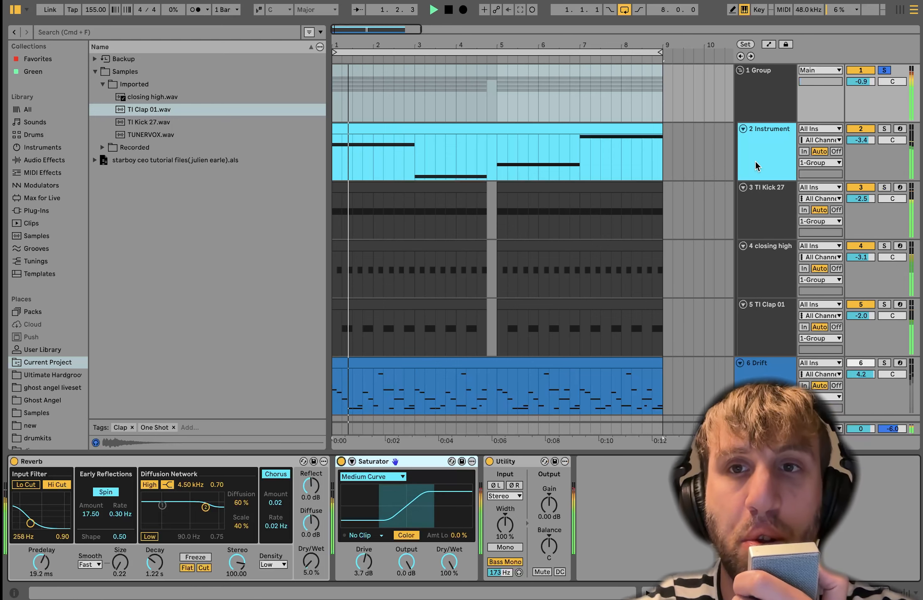
click(760, 155)
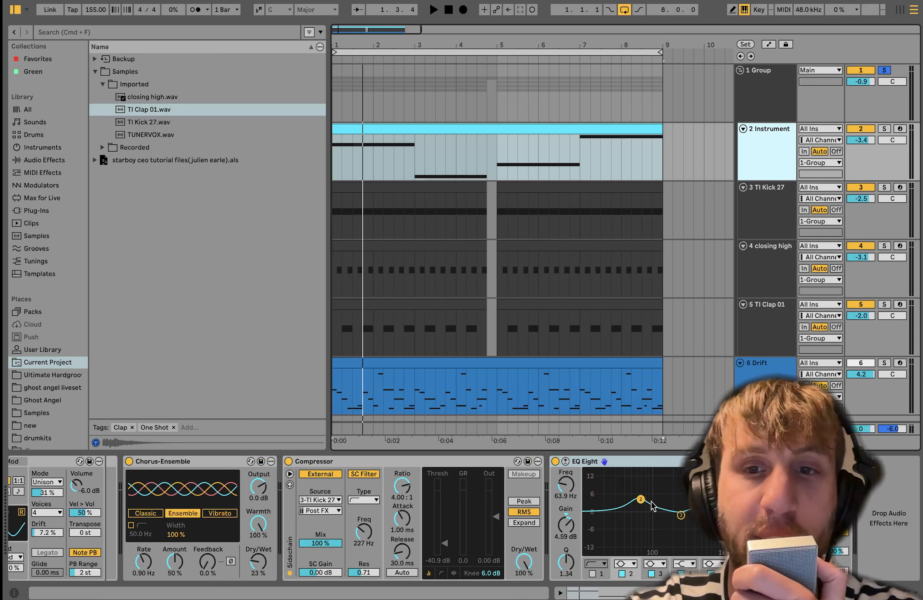
key(space)
click(763, 103)
click(777, 152)
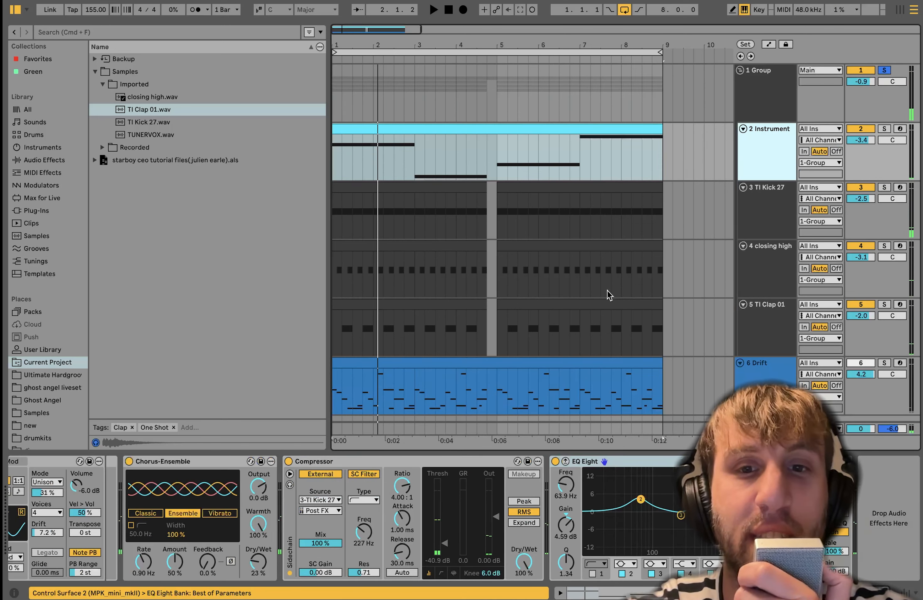
key(space)
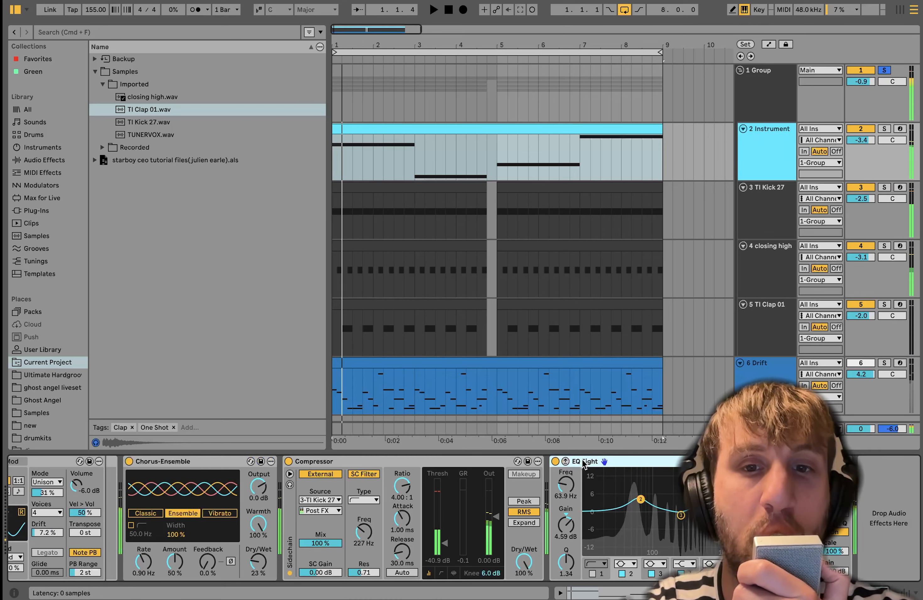
click(555, 462)
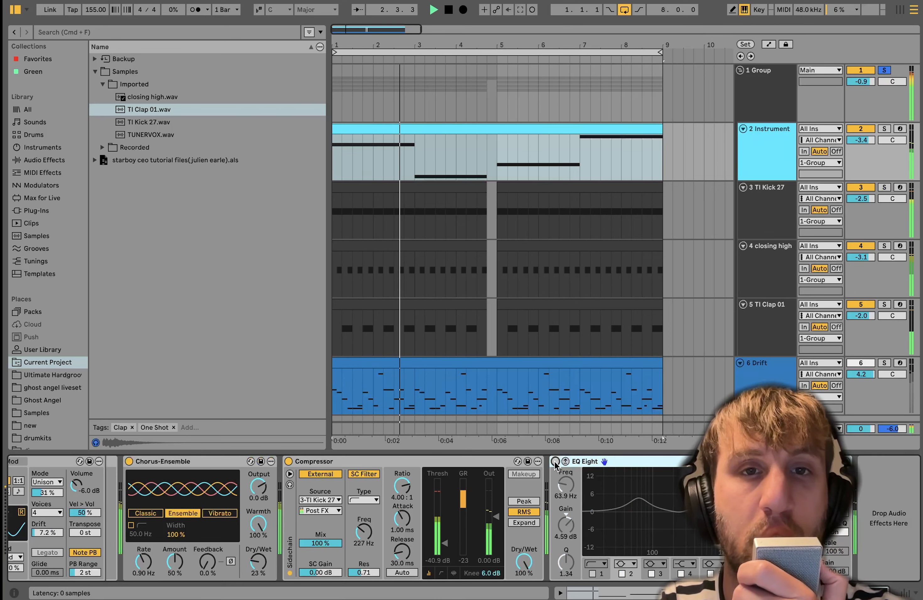
click(555, 462)
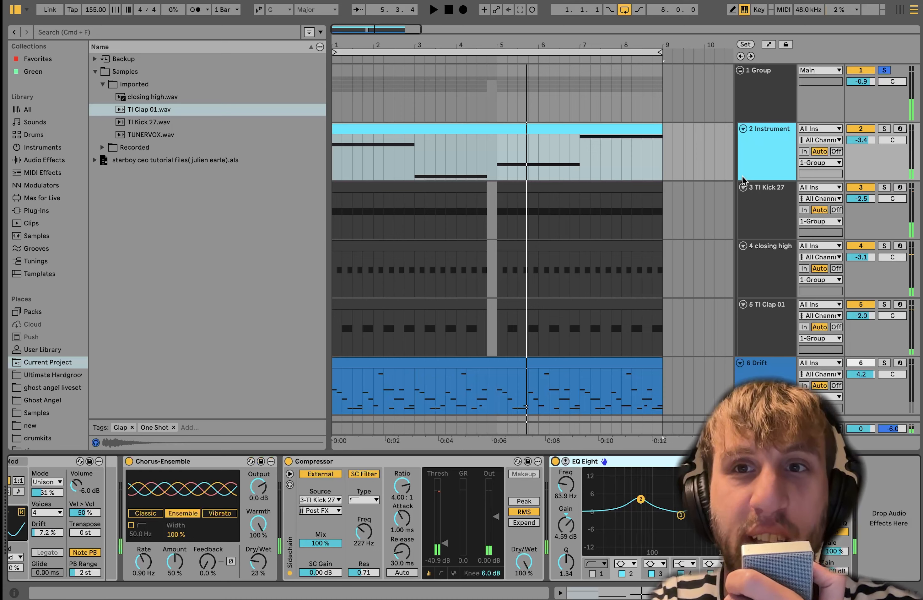
- Show the 1 Group track's effects chain and play the group through it
click(782, 101)
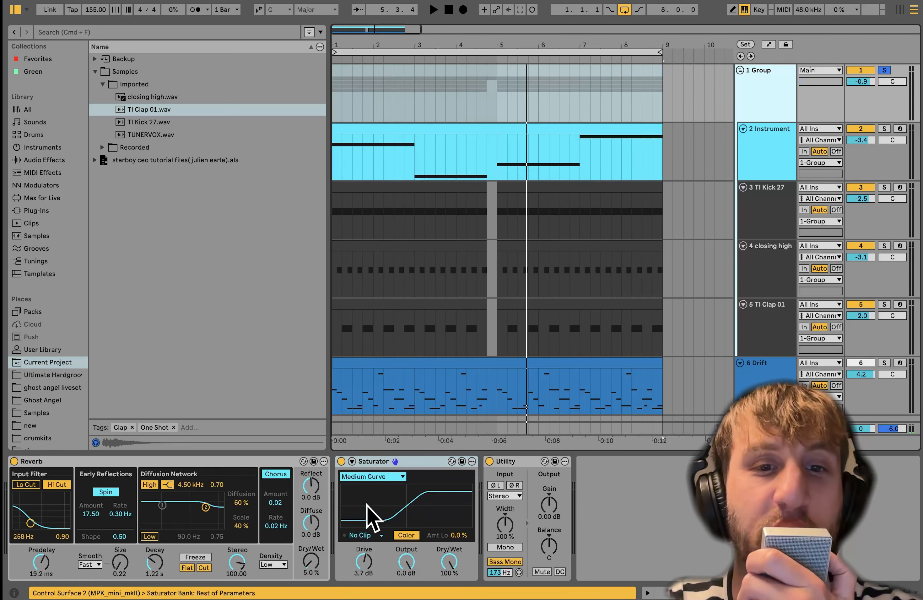
key(space)
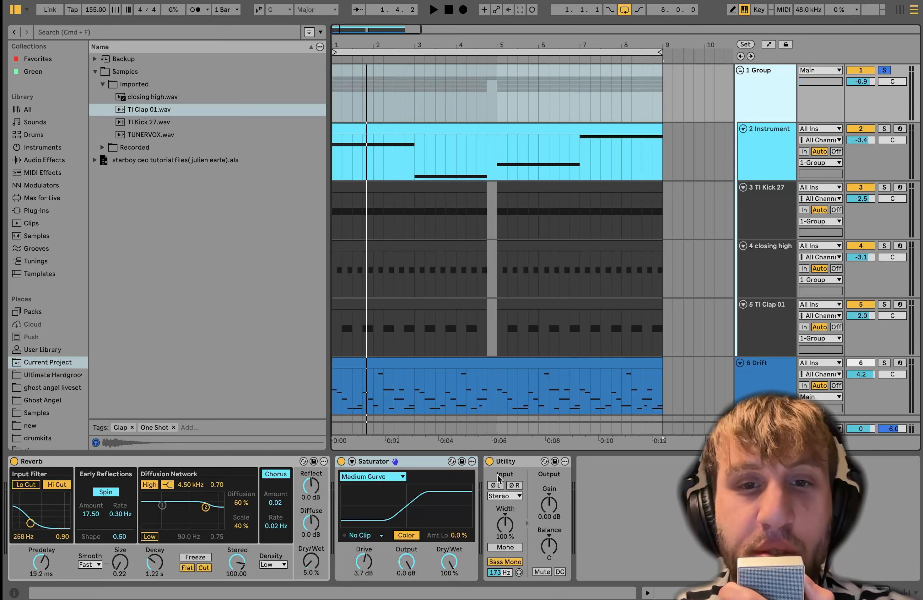
- Review the 2 Instrument track's device chain, return to the 1 Group track's effects and play the group
click(763, 165)
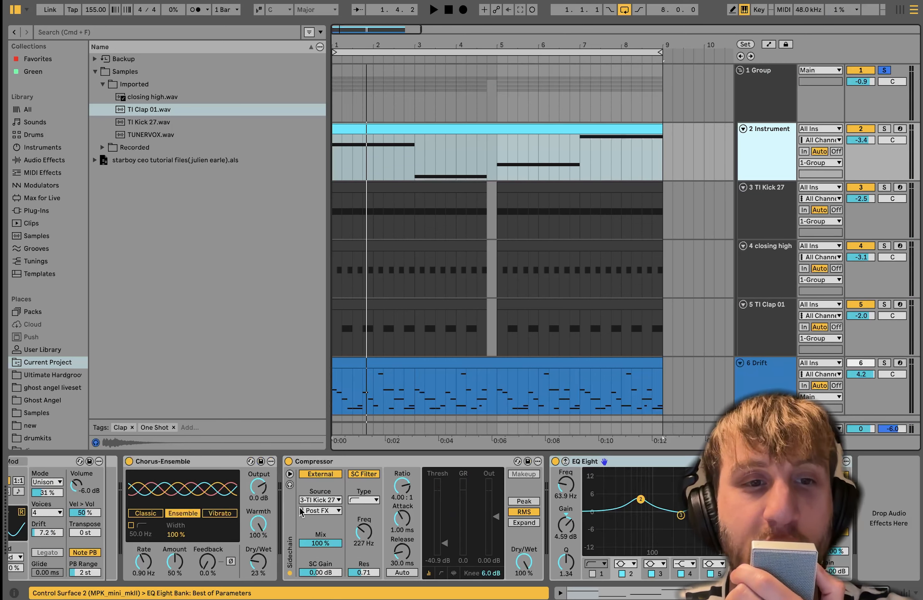
scroll(299, 508, left, 10)
scroll(299, 508, right, 10)
click(760, 101)
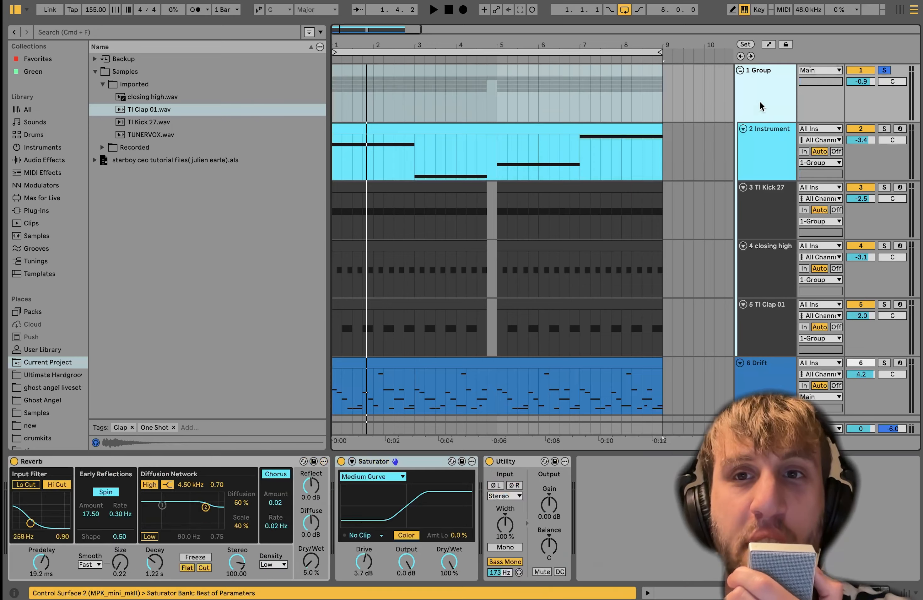
key(space)
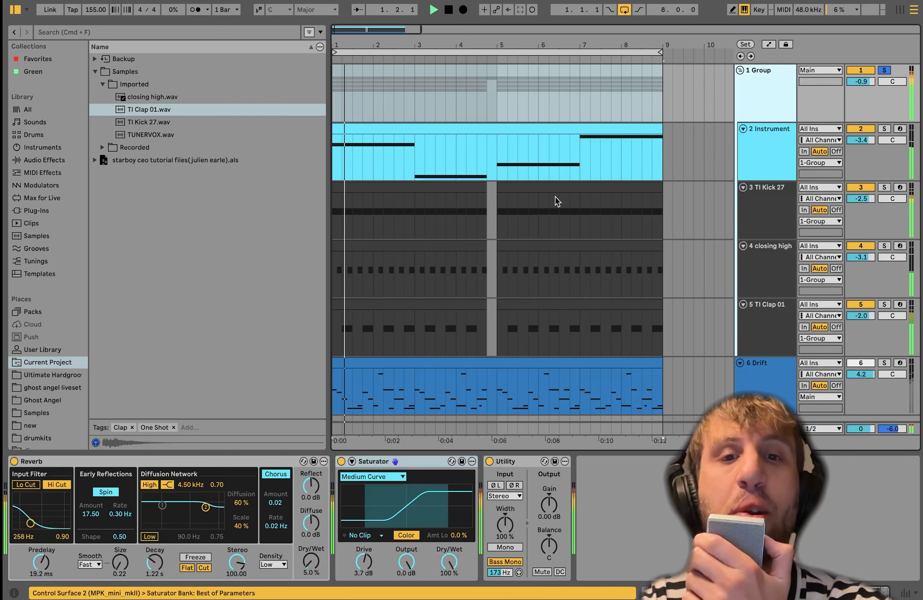
scroll(569, 181, down, 1)
scroll(568, 182, up, 1)
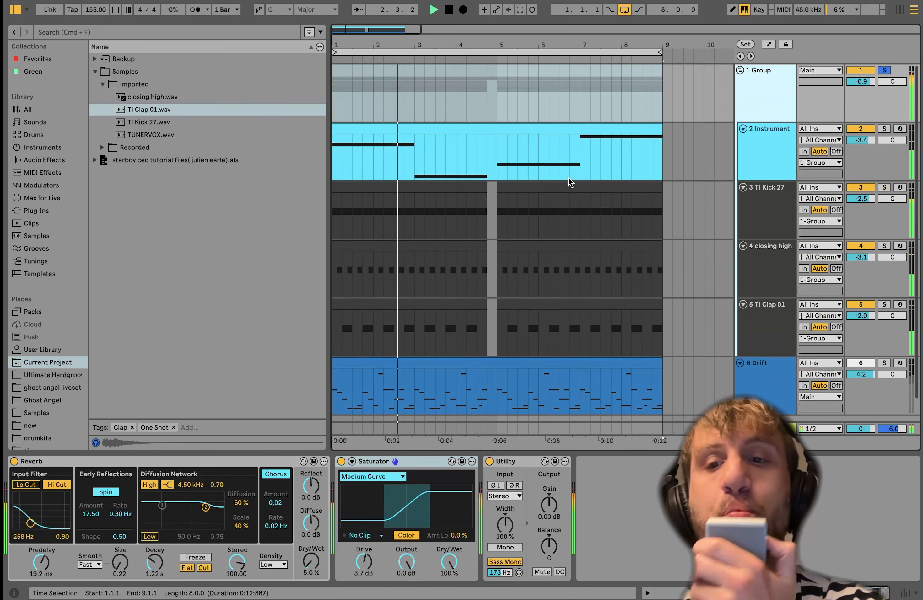
- Solo the 6 Drift track, open its MIDI clip folded to the used pitches, and select all G#5 notes
click(887, 365)
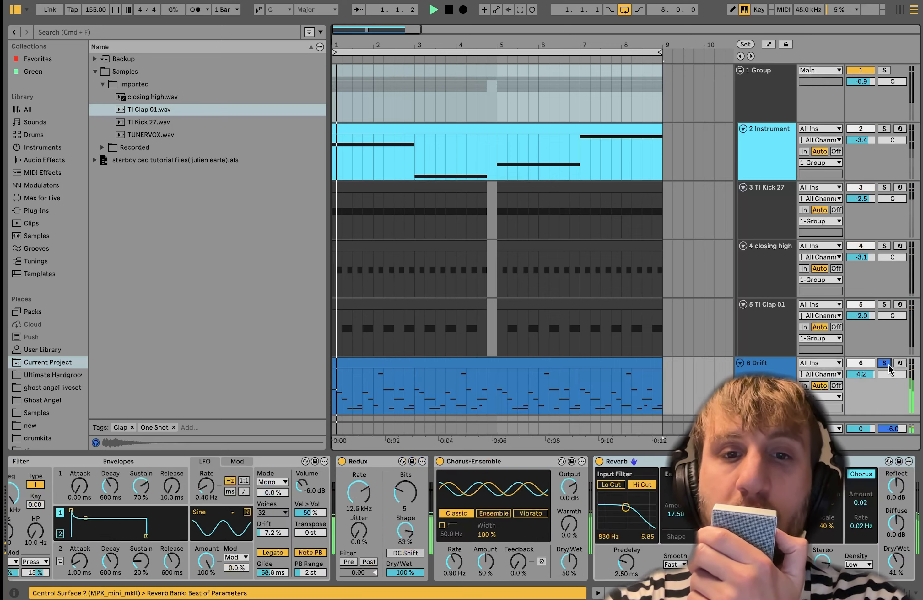
double_click(371, 365)
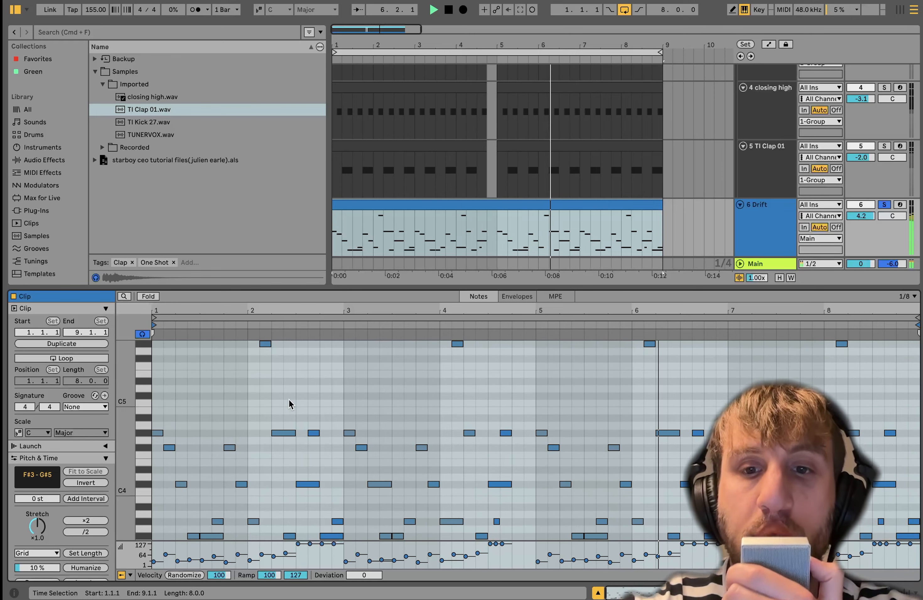
key(space)
click(151, 297)
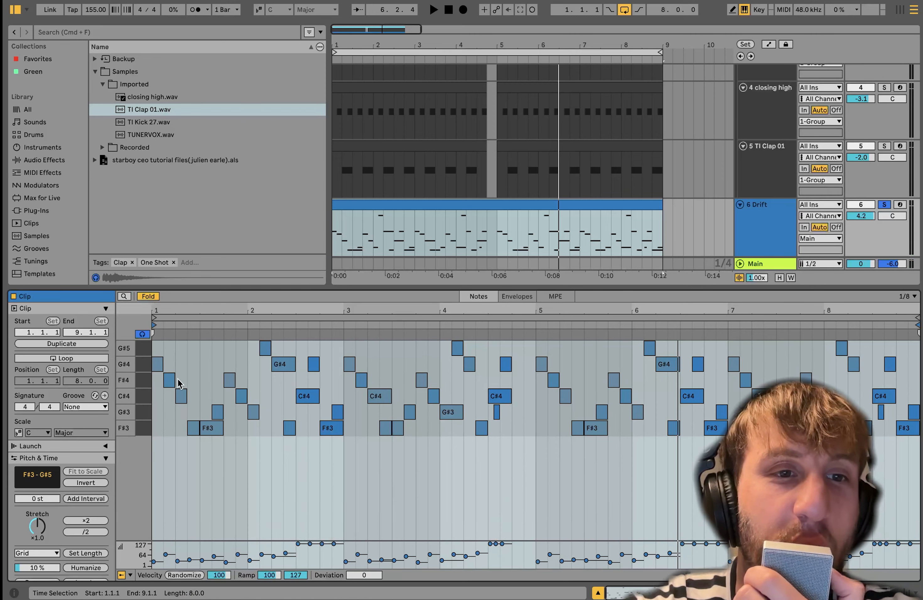
key(space)
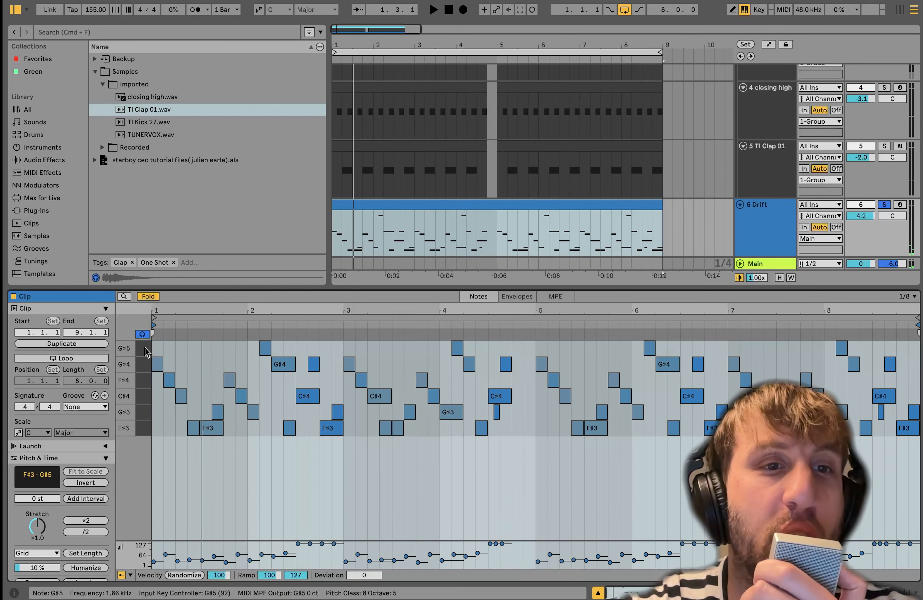
click(145, 348)
- Add the 2 Instrument track to the solo and audition the bass together with the Drift melody
scroll(744, 202, up, 3)
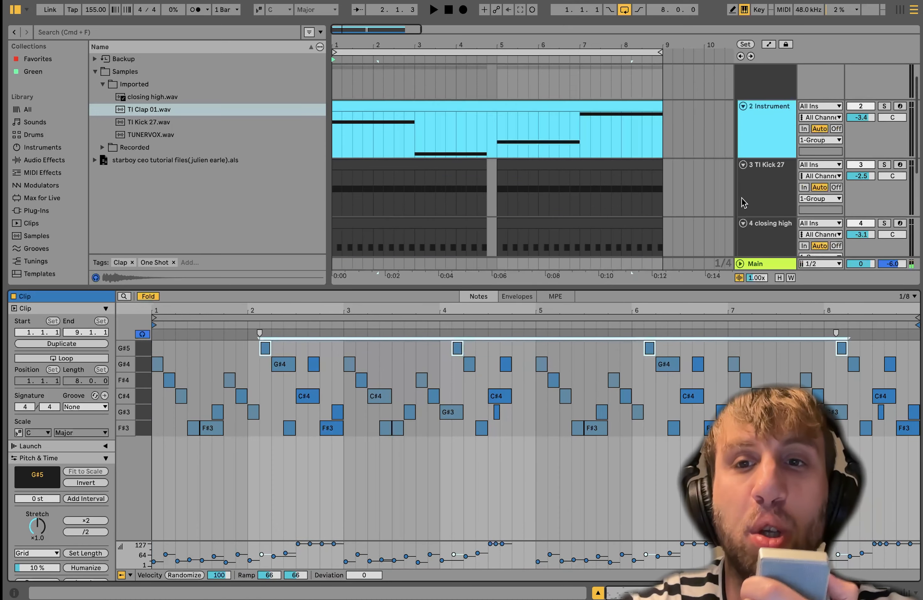
scroll(744, 202, up, 2)
click(885, 130)
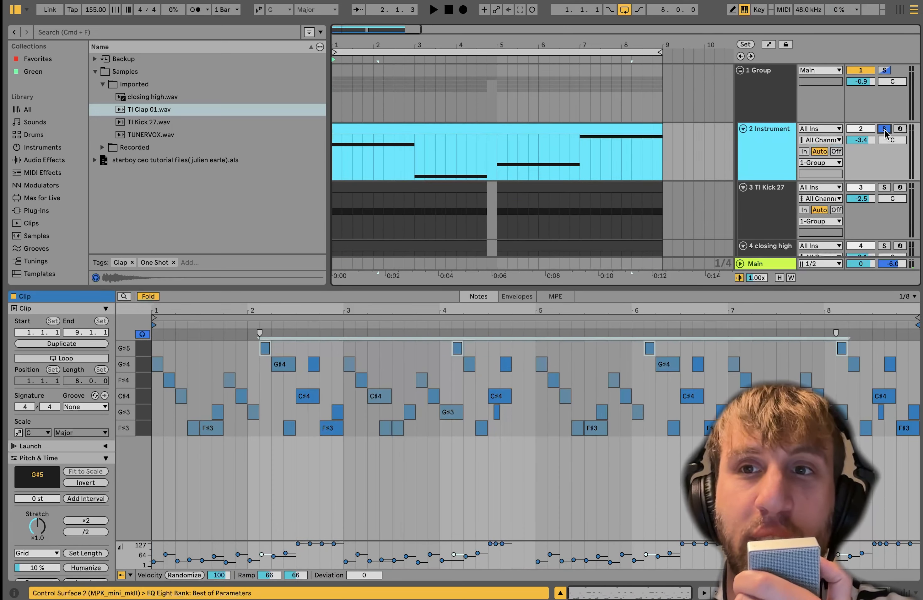
key(space)
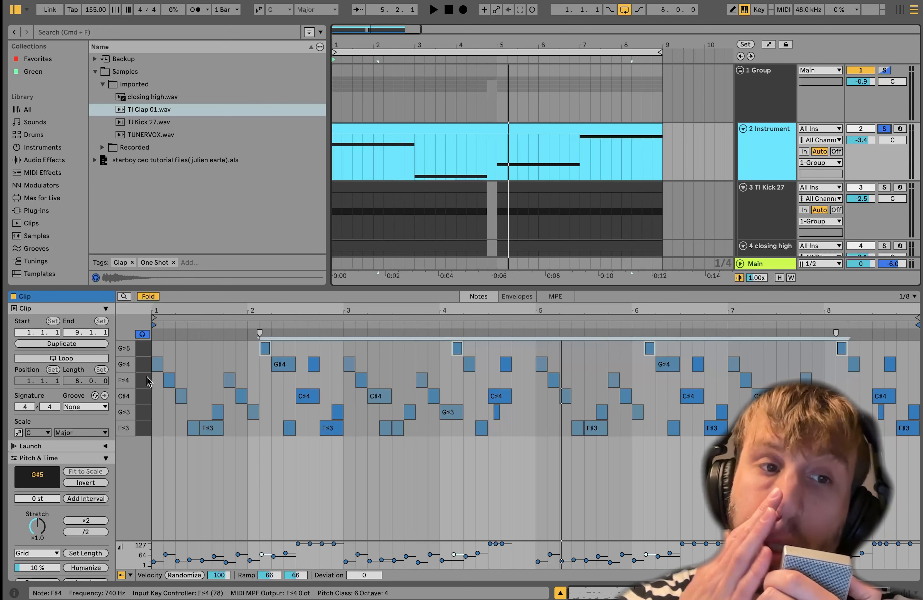
key(space)
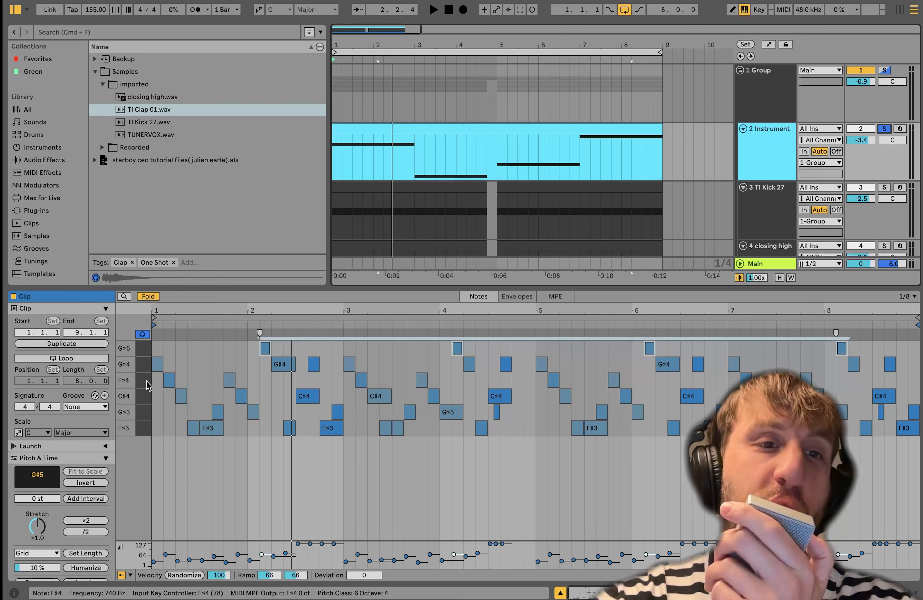
key(space)
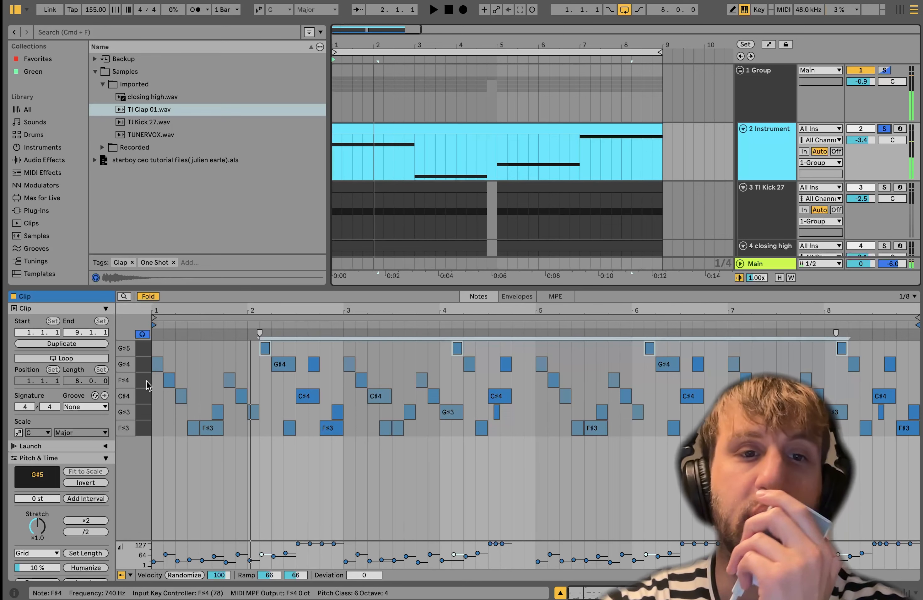
key(space)
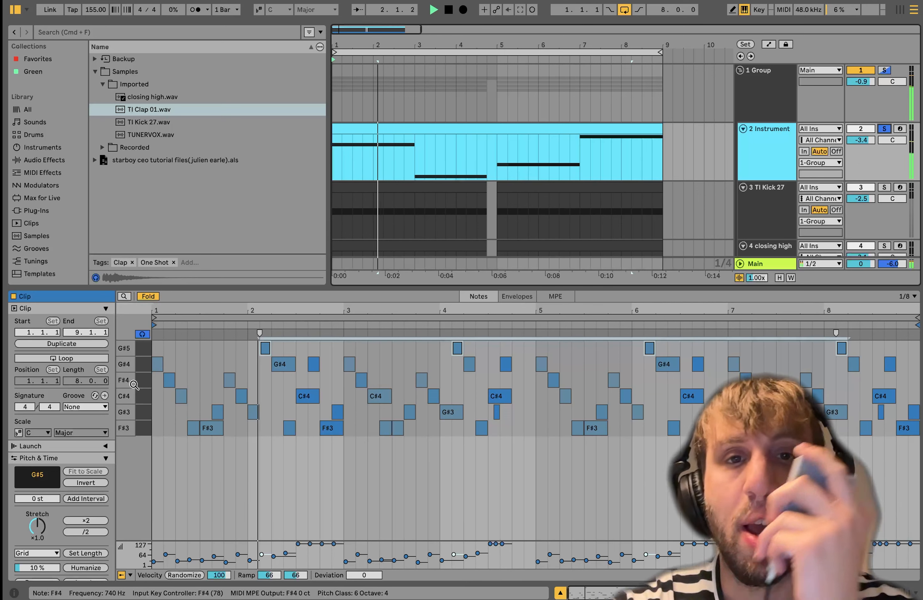
key(space)
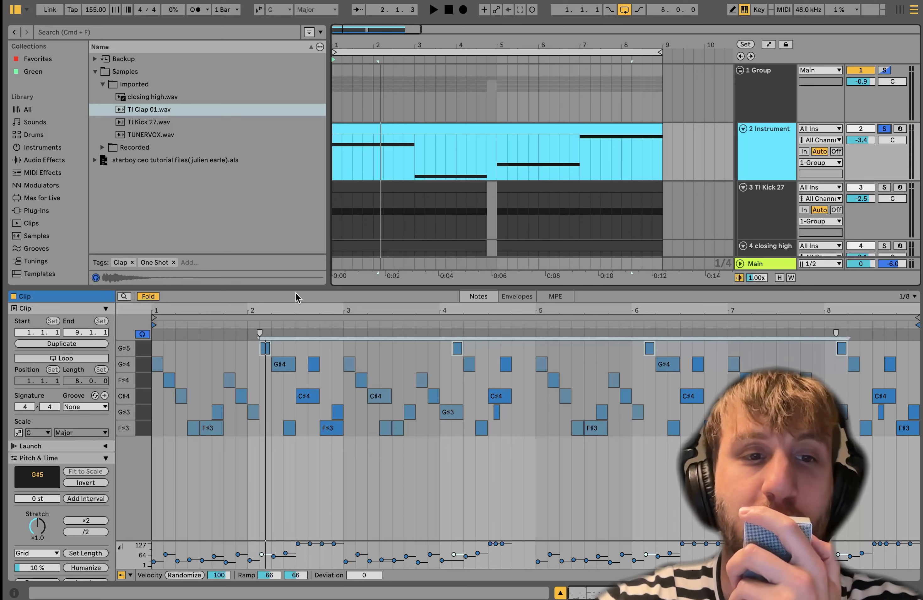
- Play the Drift melody against the bass and select the whole clip on the 6 Drift track
key(space)
scroll(556, 239, down, 4)
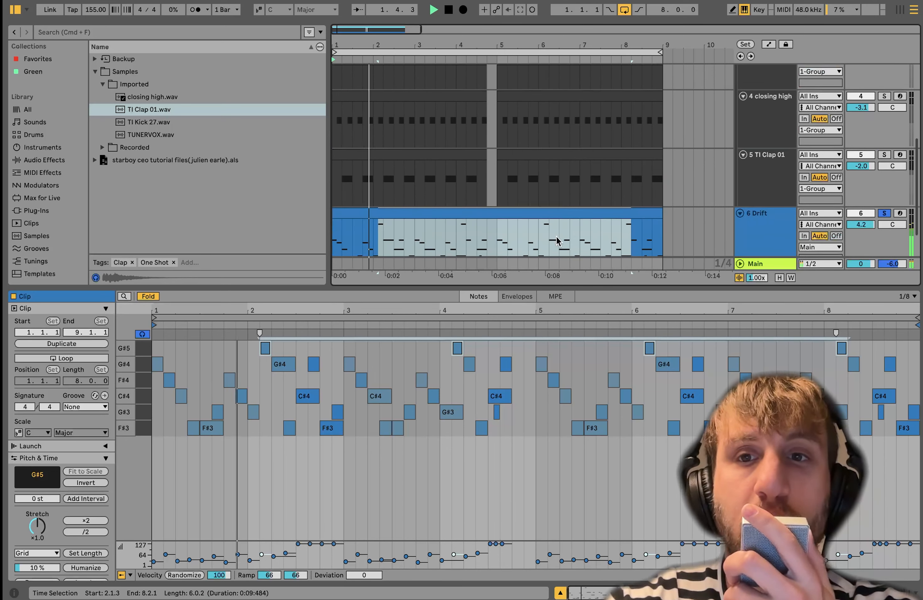
scroll(556, 237, down, 2)
click(504, 178)
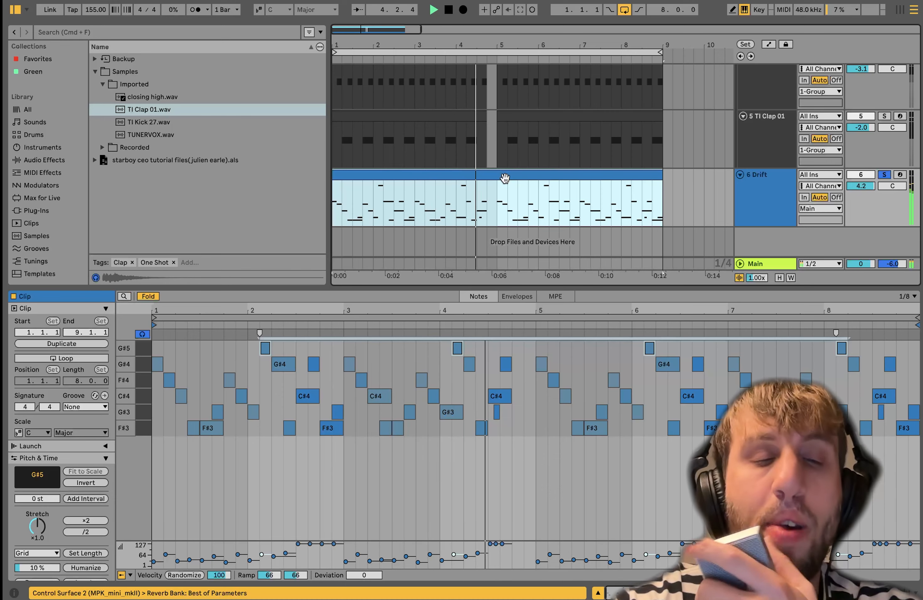
key(space)
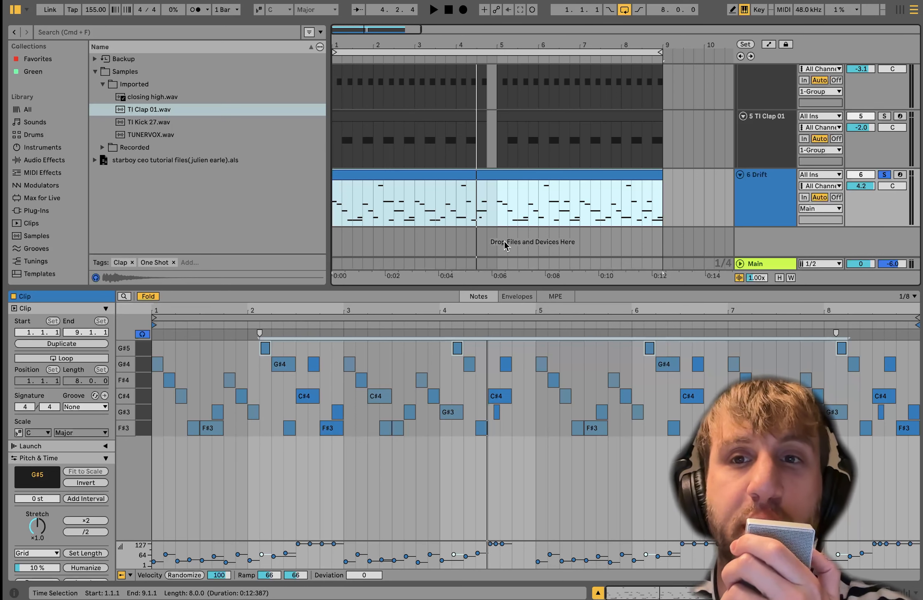
key(space)
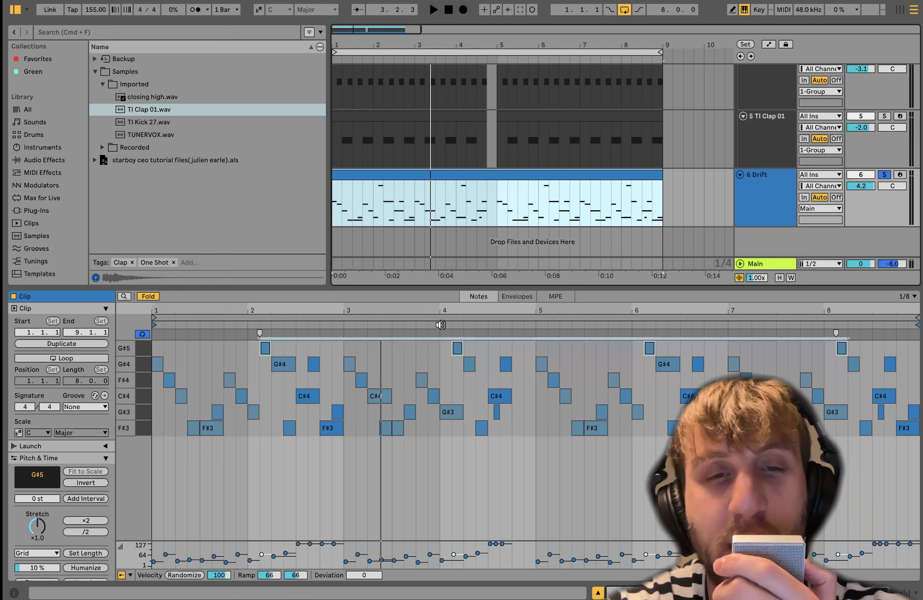
- Audition the end of the Drift phrase from 4.1.1 and 4.3.1, and reselect the whole clip
click(472, 221)
key(space)
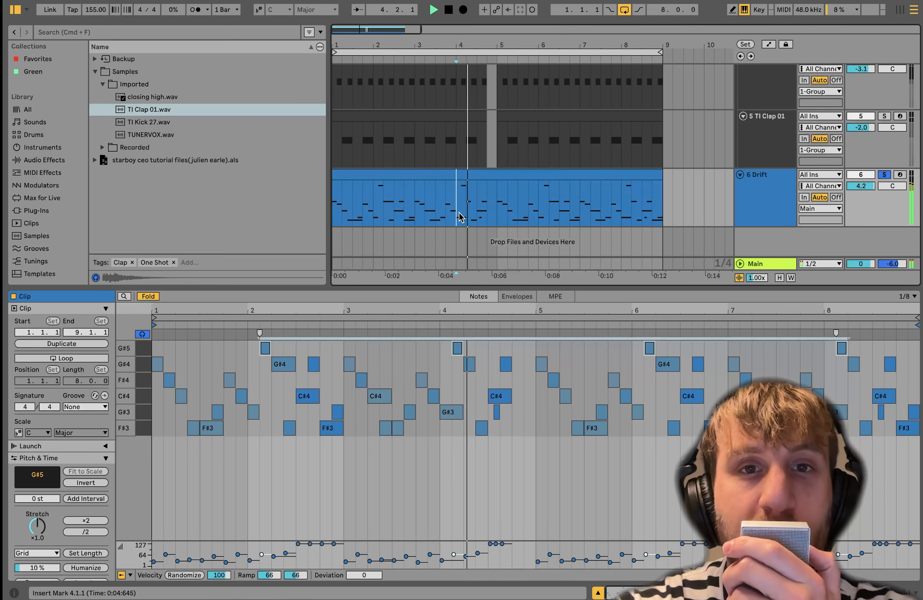
key(space)
click(476, 212)
key(space)
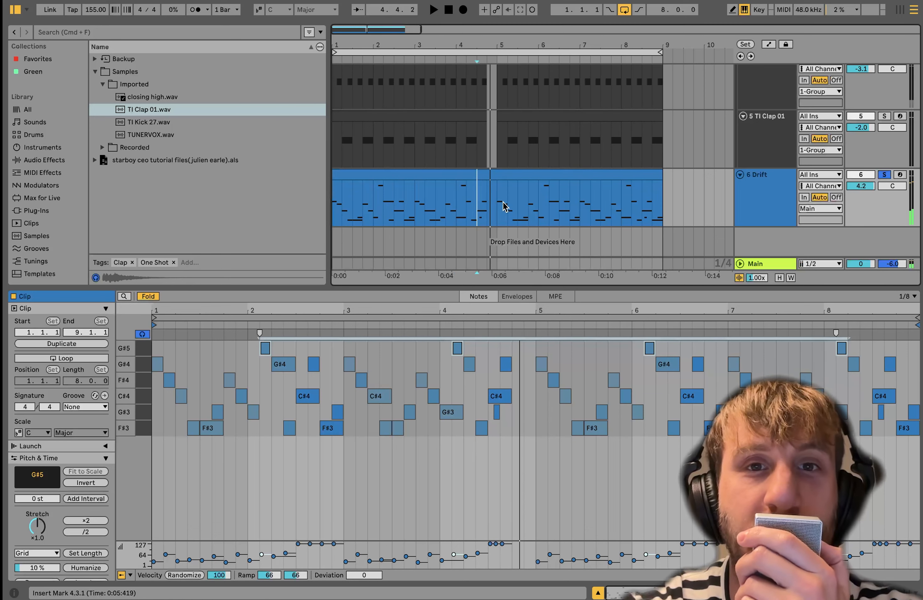
click(496, 176)
key(space)
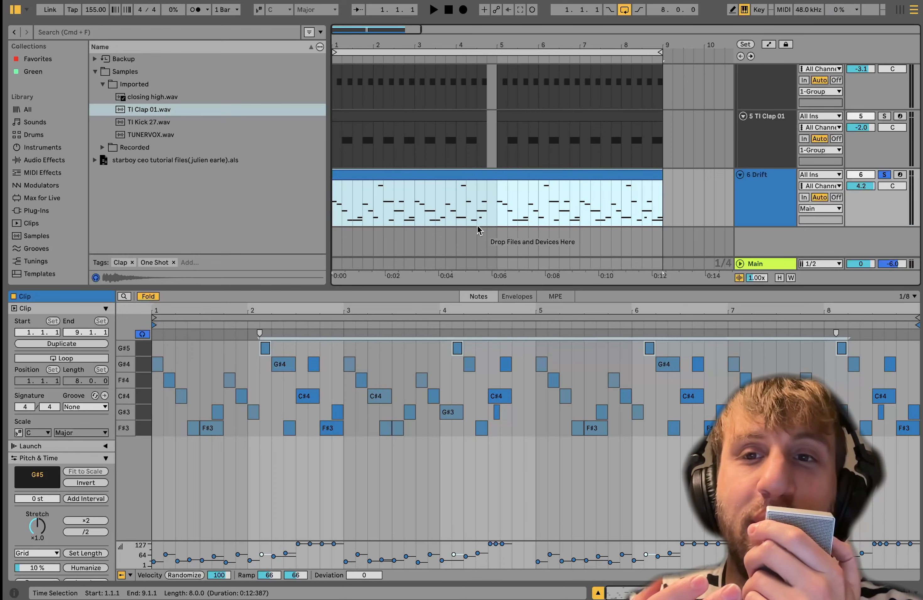
- Solo only the 6 Drift track and switch off its Redux, Chorus-Ensemble, Reverb, Compressor and Auto Filter
click(737, 175)
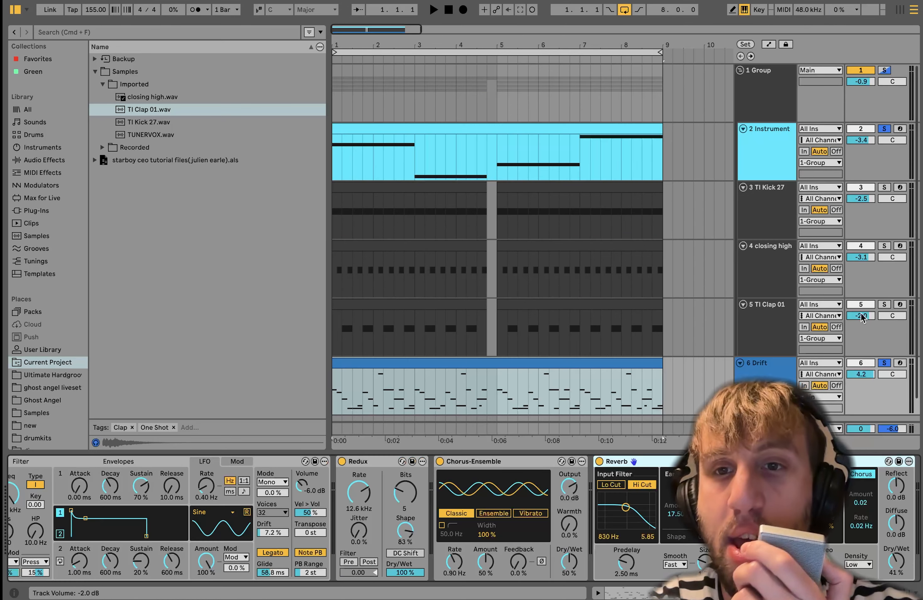
click(884, 363)
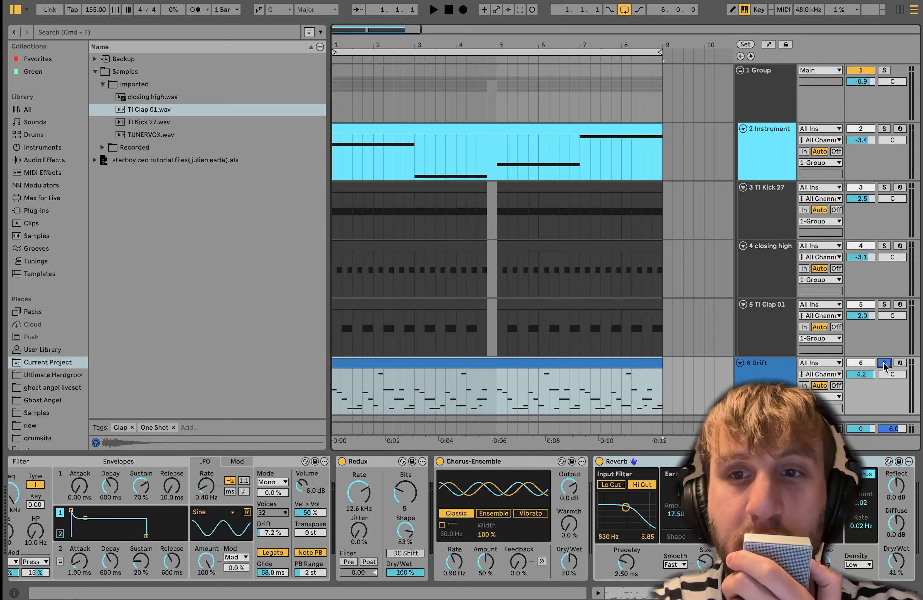
click(398, 471)
scroll(386, 470, right, 10)
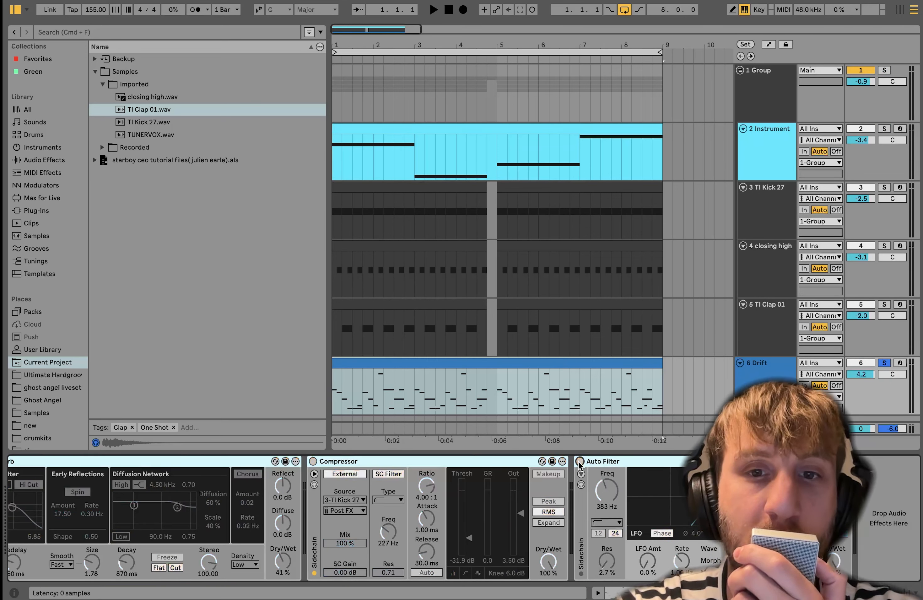
scroll(578, 466, left, 10)
- Play the dry Drift synth, try a much longer Glide time and 0.00 ms, and undo the Glide changes
key(space)
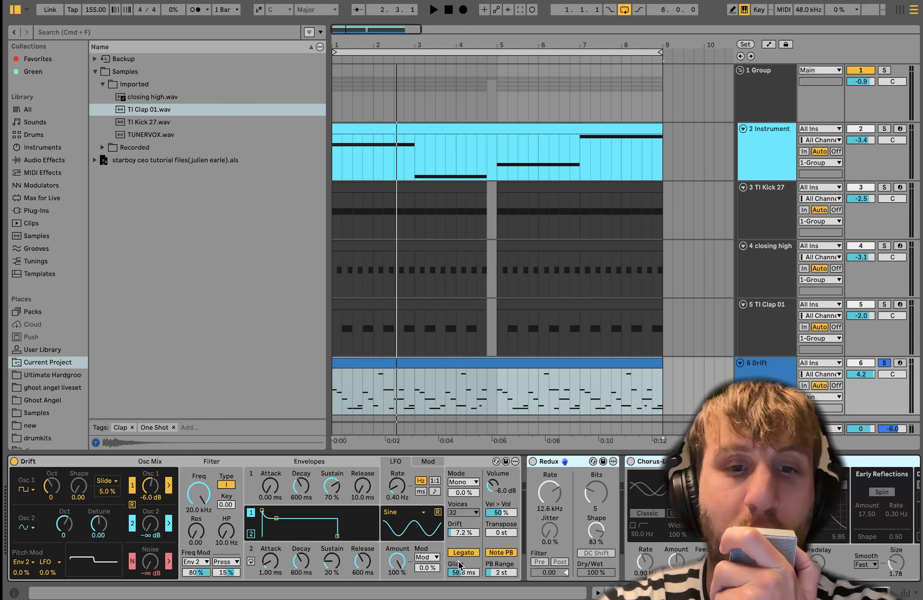
drag(458, 573, 458, 542)
key(space)
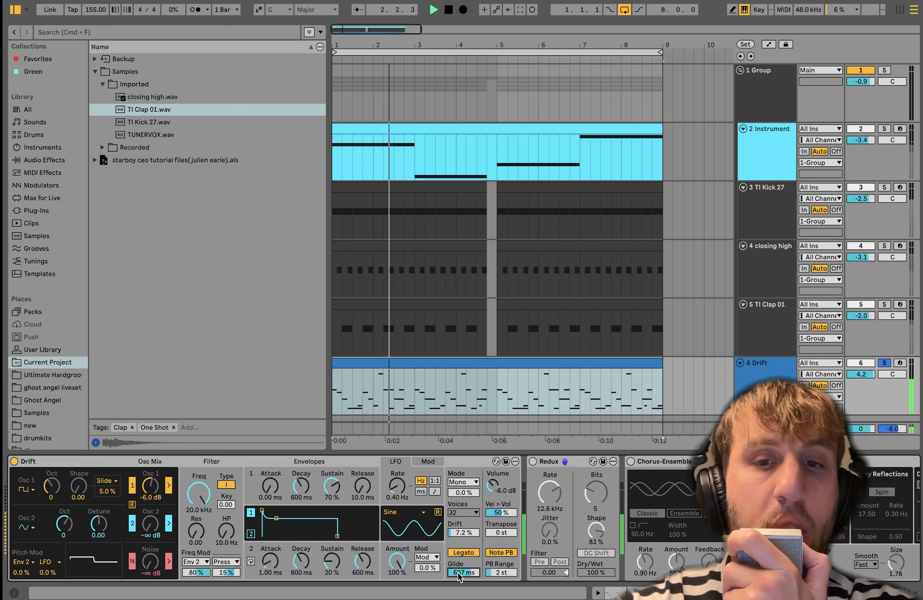
key(super+z)
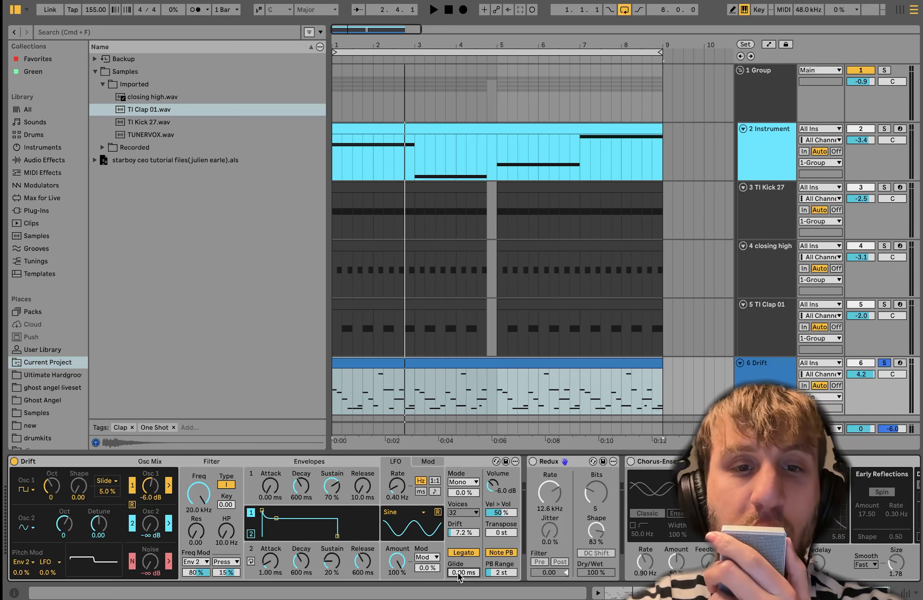
key(space)
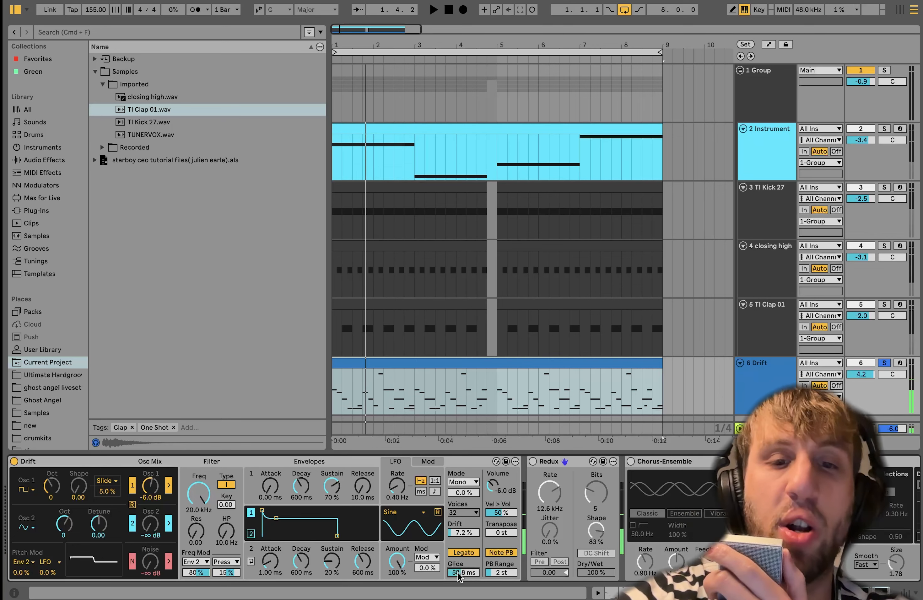
key(super+z)
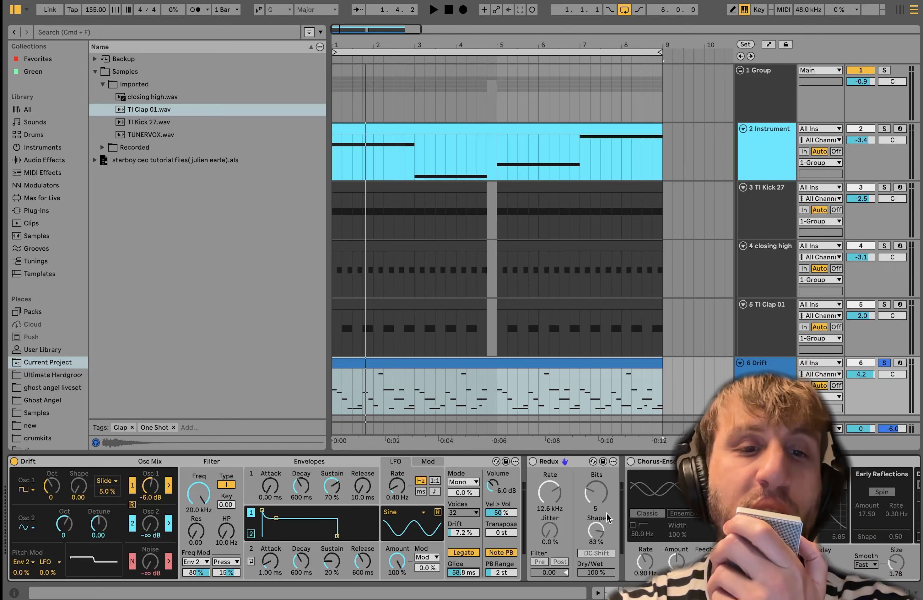
- Switch on the Drift track's Redux and lower its Bits to 2 during playback
key(space)
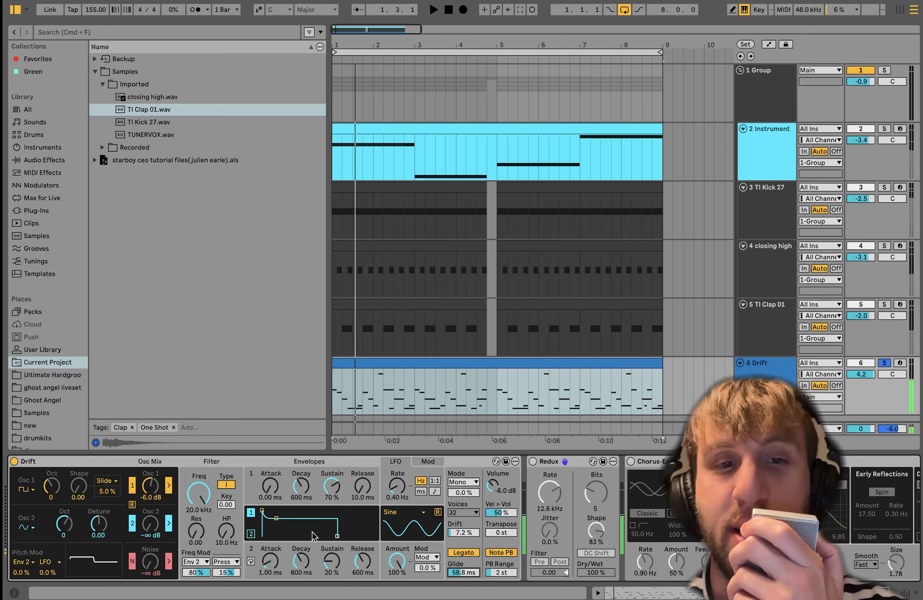
click(547, 477)
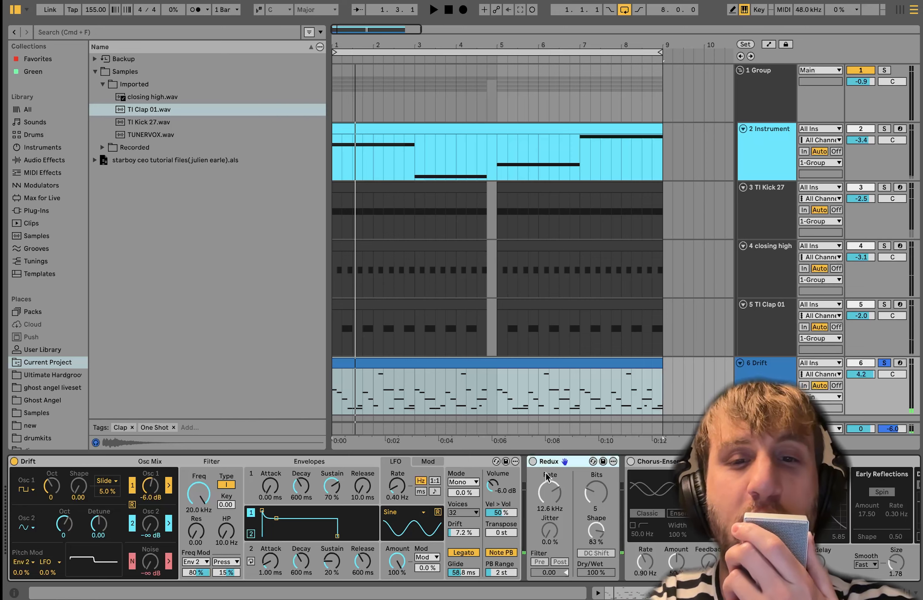
click(404, 462)
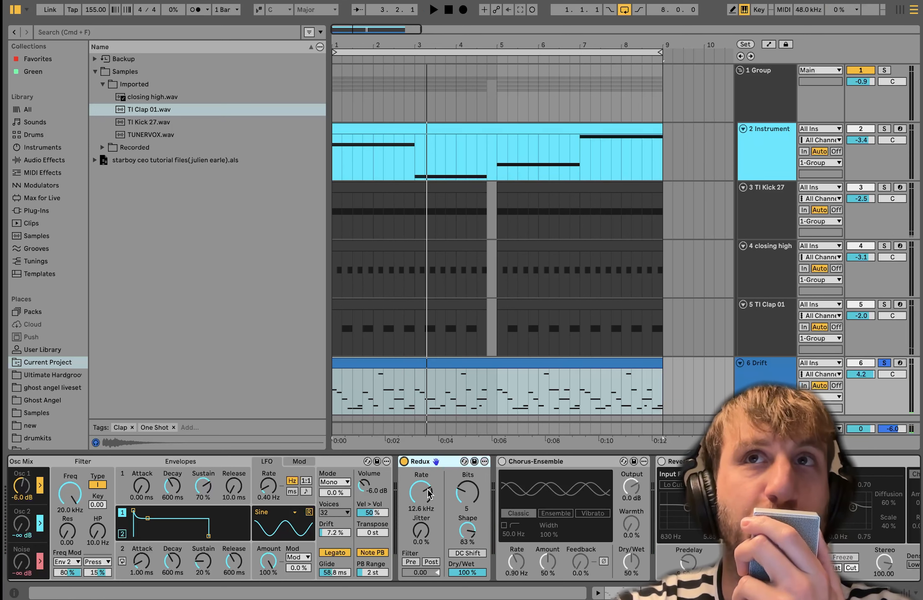
click(473, 496)
key(space)
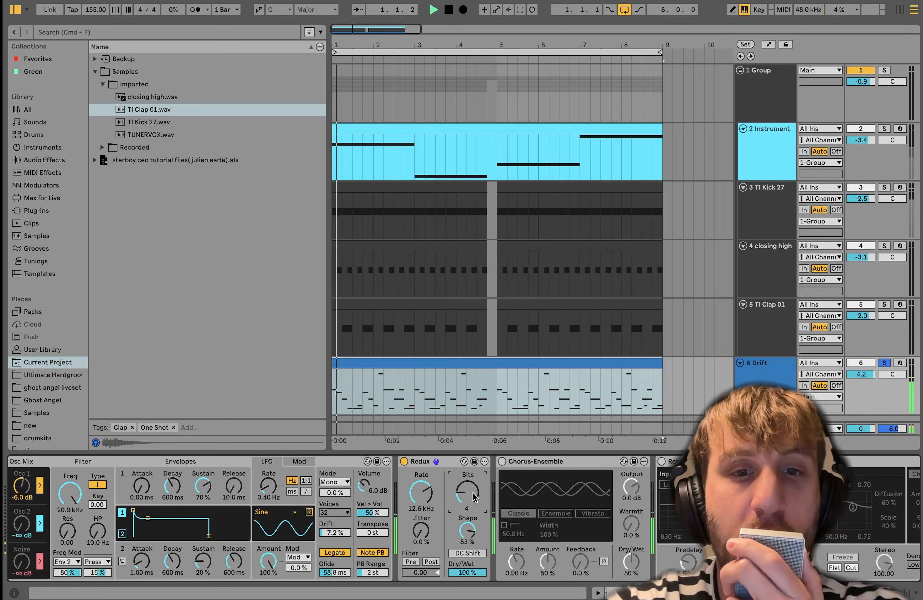
scroll(472, 493, down, 1)
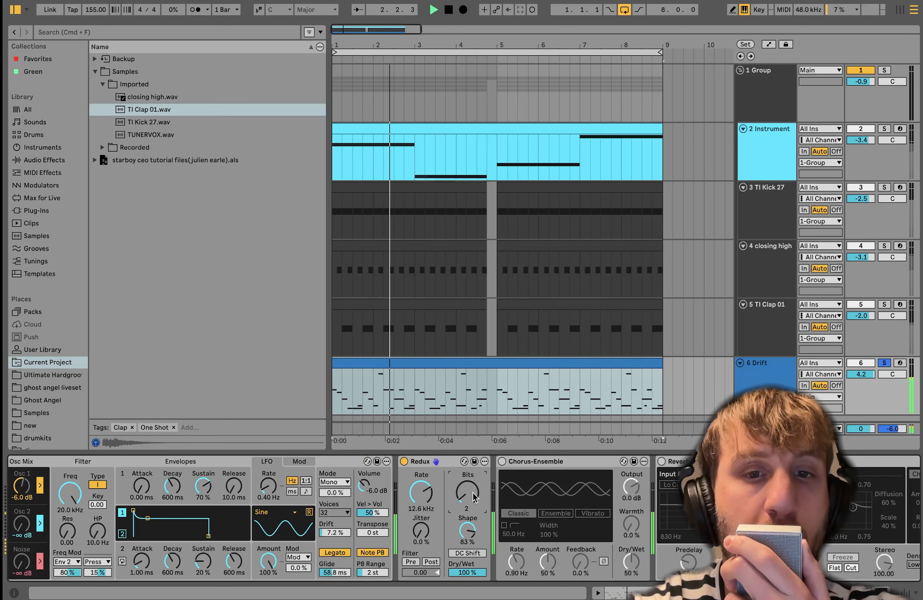
- Lower the Drift track's Redux Bits to 1 during playback, and raise them to 5
scroll(473, 493, down, 1)
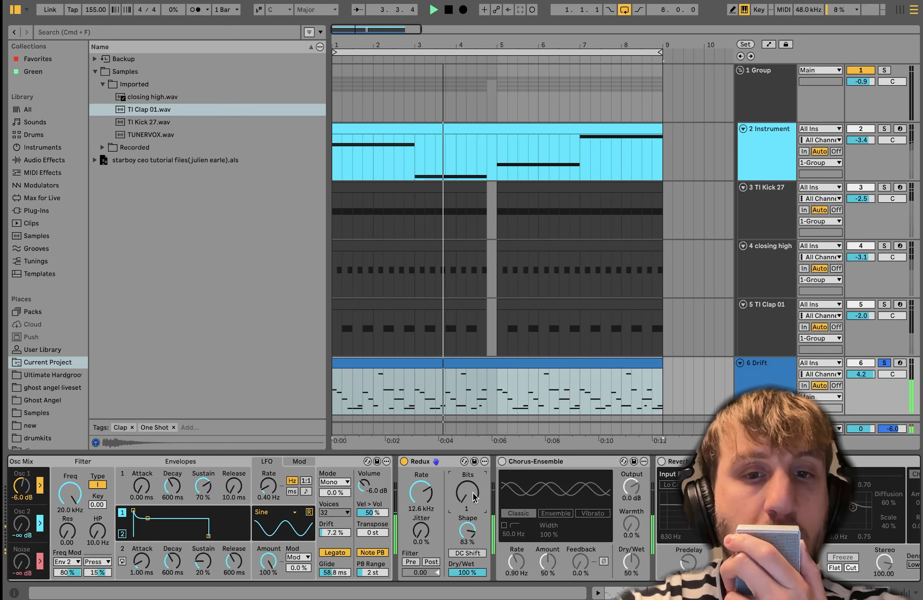
scroll(472, 492, up, 2)
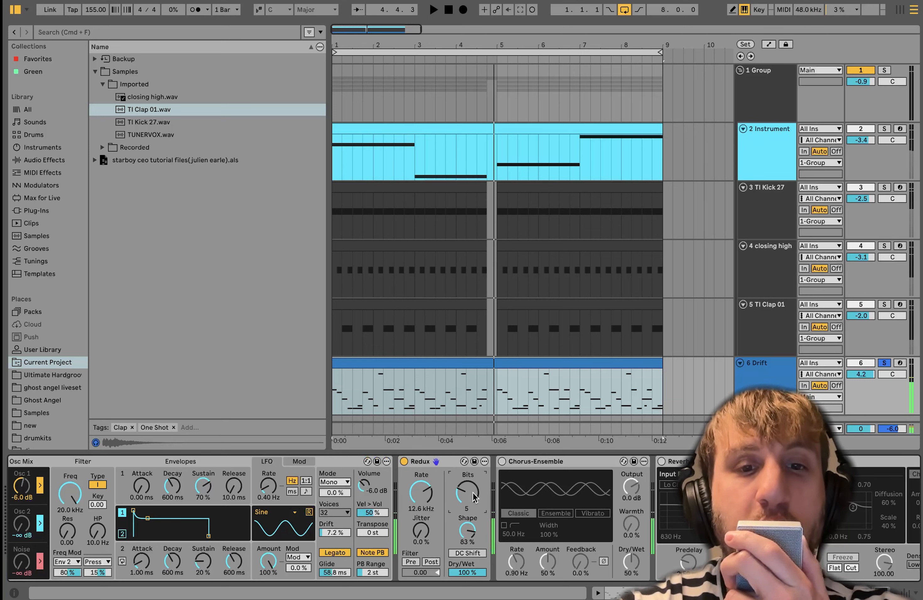
scroll(472, 493, up, 1)
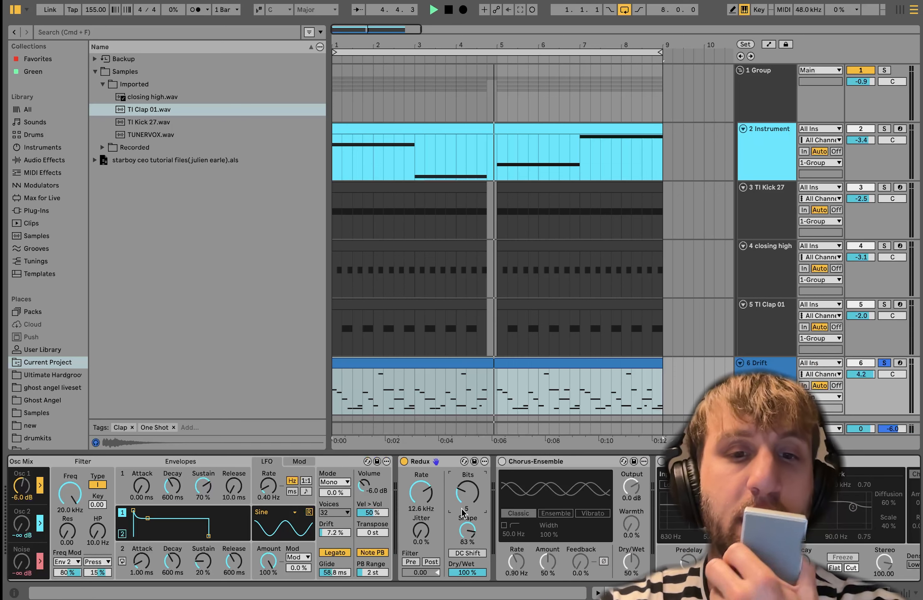
- Audition the Redux with its Rate lowered to 4.64 kHz, and undo the Rate change
scroll(15, 537, left, 5)
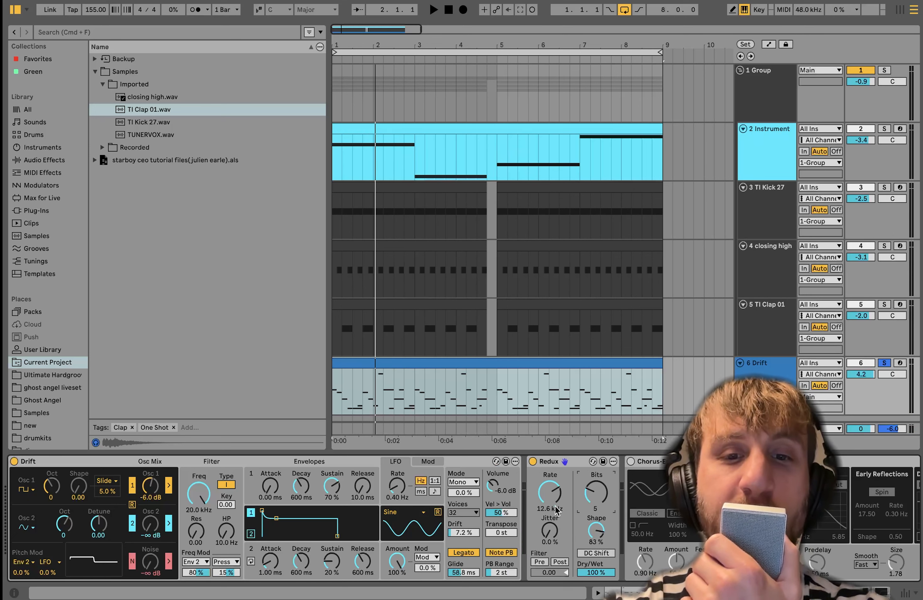
key(space)
drag(556, 511, 557, 511)
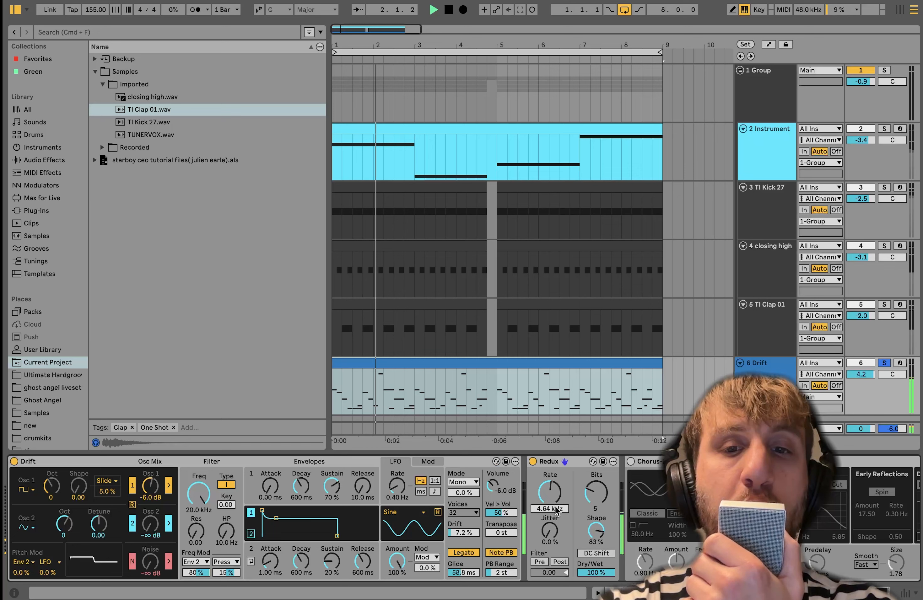
key(space)
key(super+z)
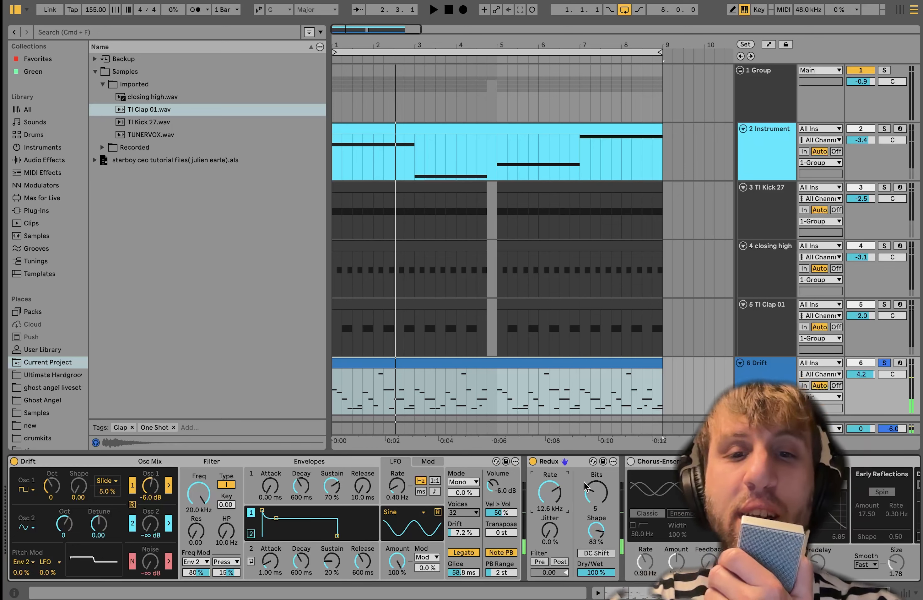
- Audition the Redux with Shape fully lowered and Bits at 4, and restore Shape to 83 % and Bits to 5
scroll(558, 538, right, 5)
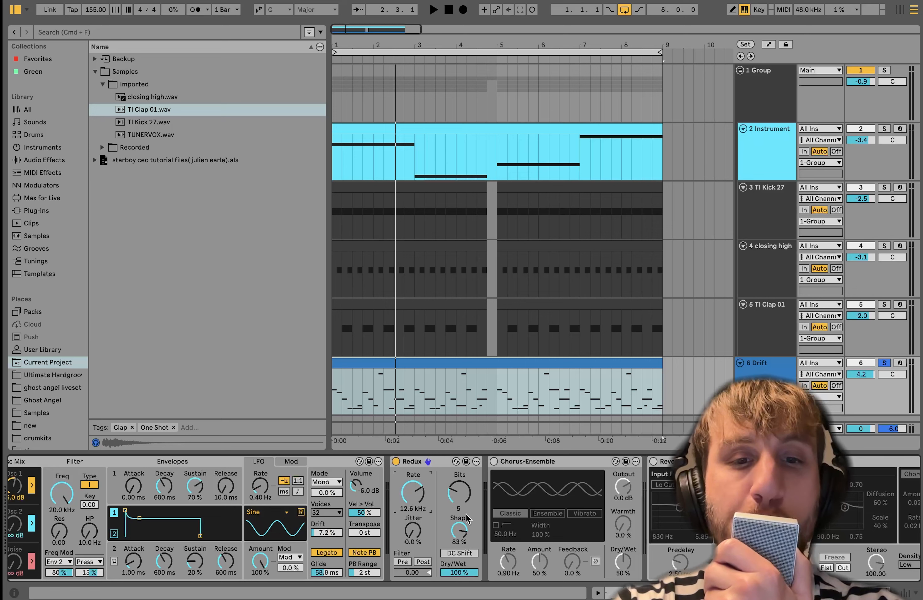
drag(458, 536, 458, 585)
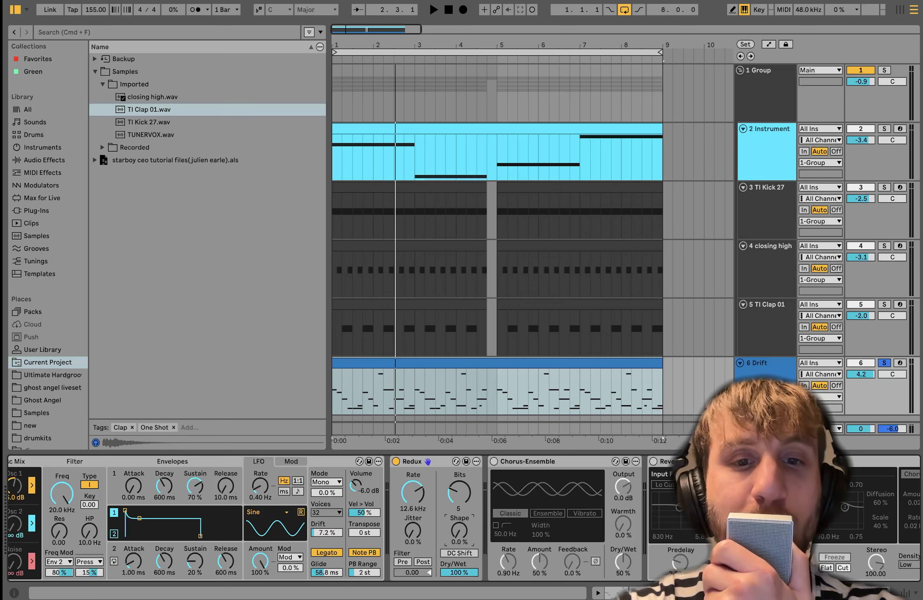
key(space)
drag(459, 498, 459, 504)
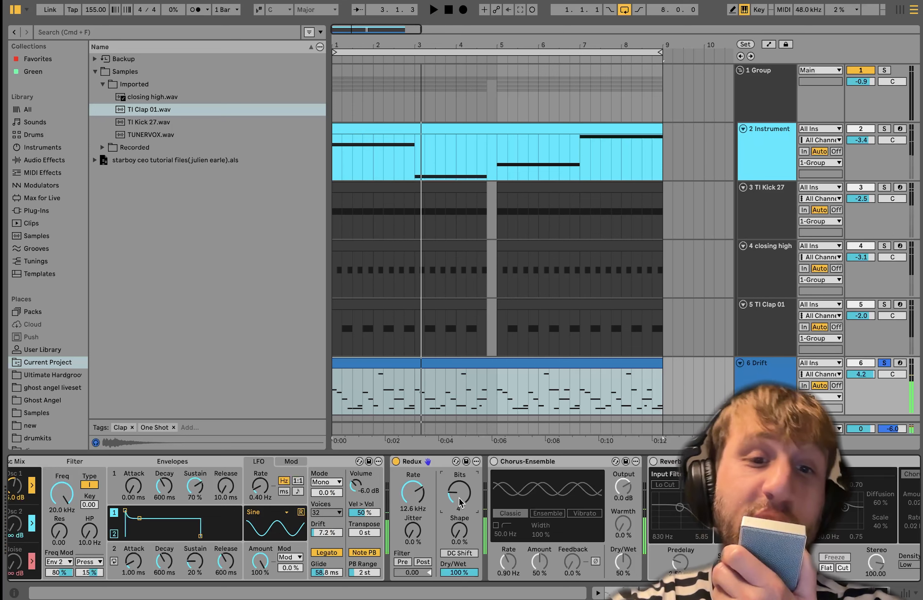
drag(459, 499, 461, 484)
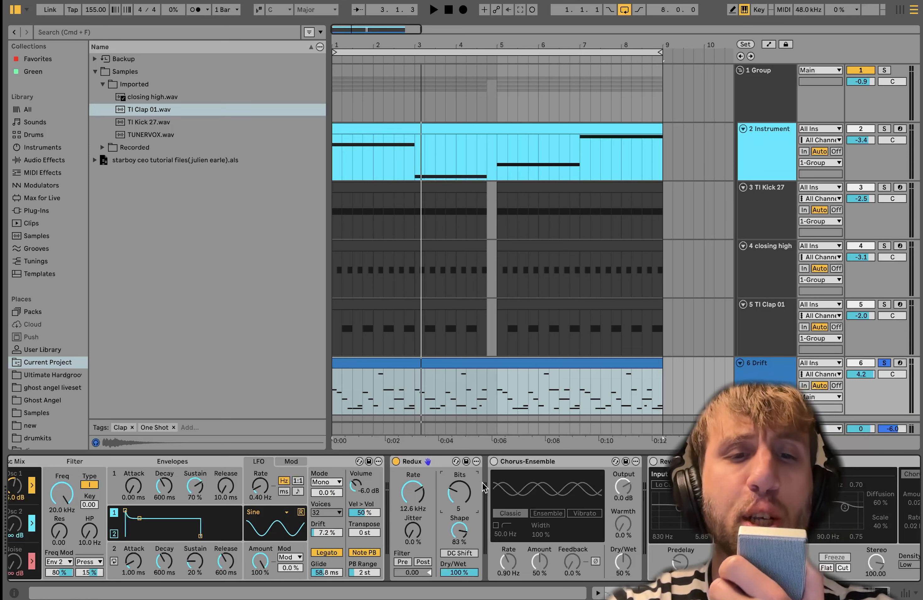
- Switch on the Drift track's Chorus-Ensemble and Reverb while playing the melody
scroll(247, 523, left, 3)
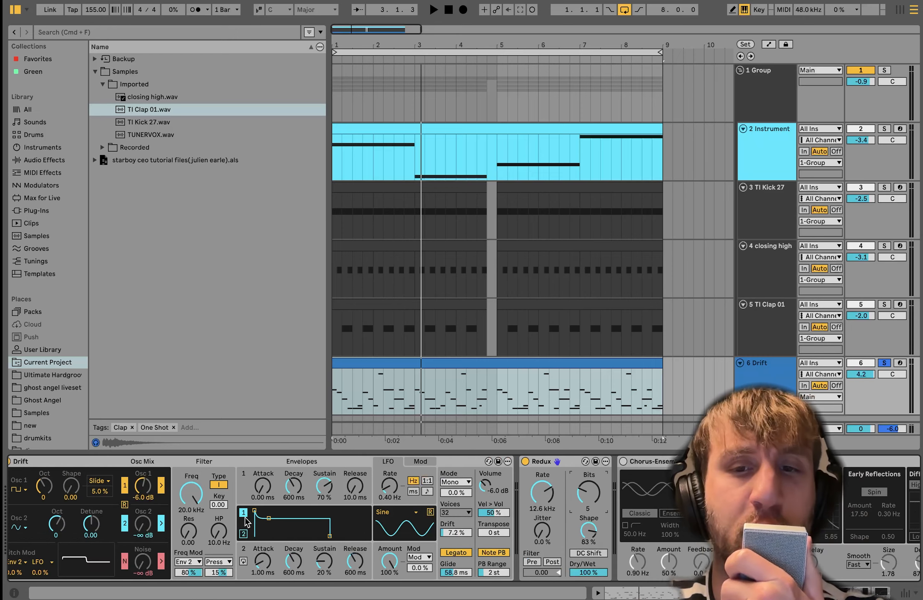
scroll(253, 510, right, 7)
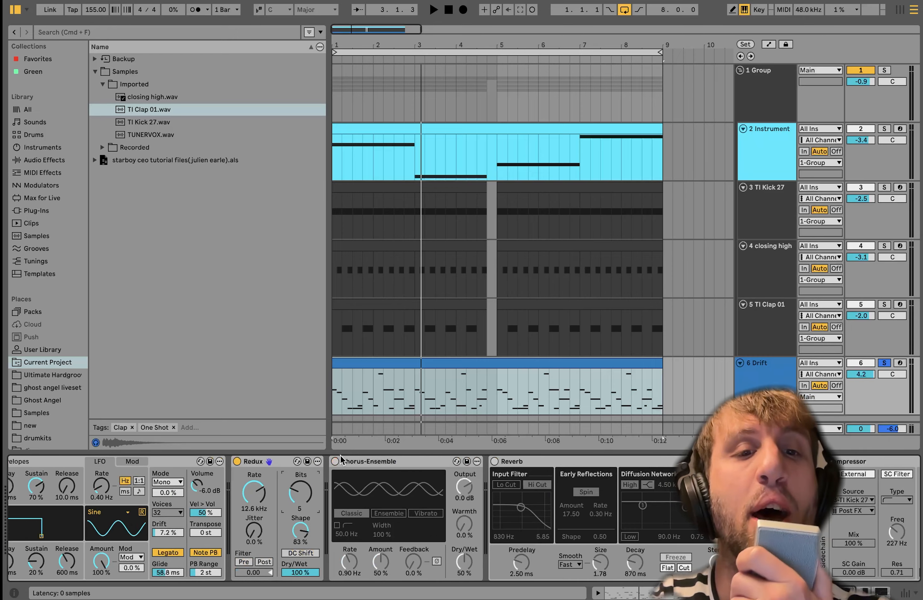
click(336, 461)
key(space)
scroll(334, 487, right, 3)
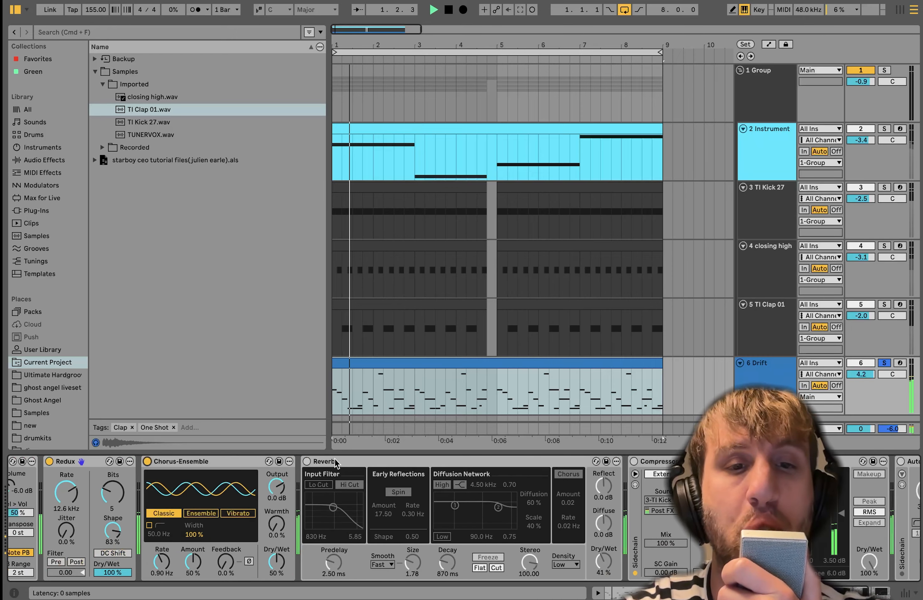
click(308, 462)
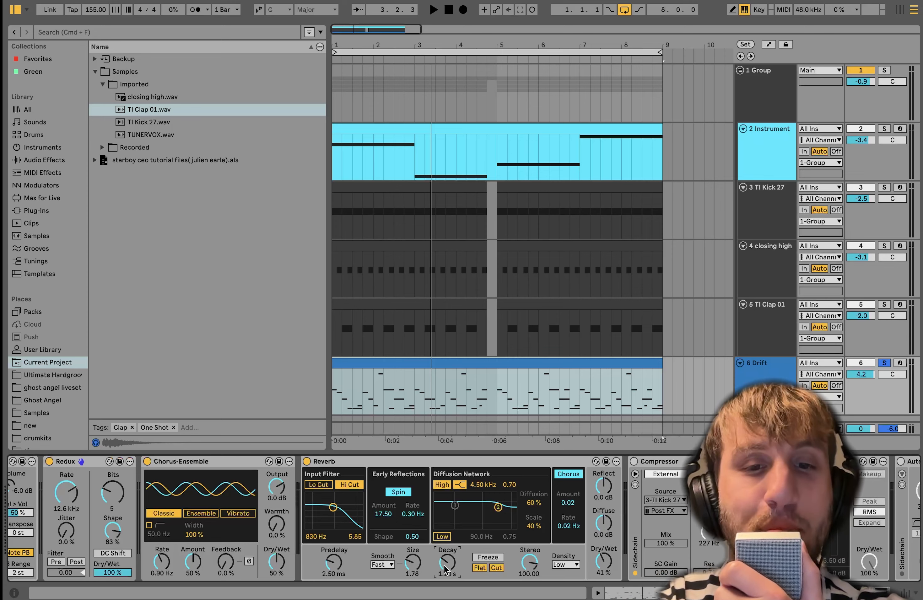
- Audition the Reverb with Size 100.00 and Decay 12.3 s, and undo back to Size 1.78 and Decay 1.20 s
drag(411, 567, 451, 538)
key(space)
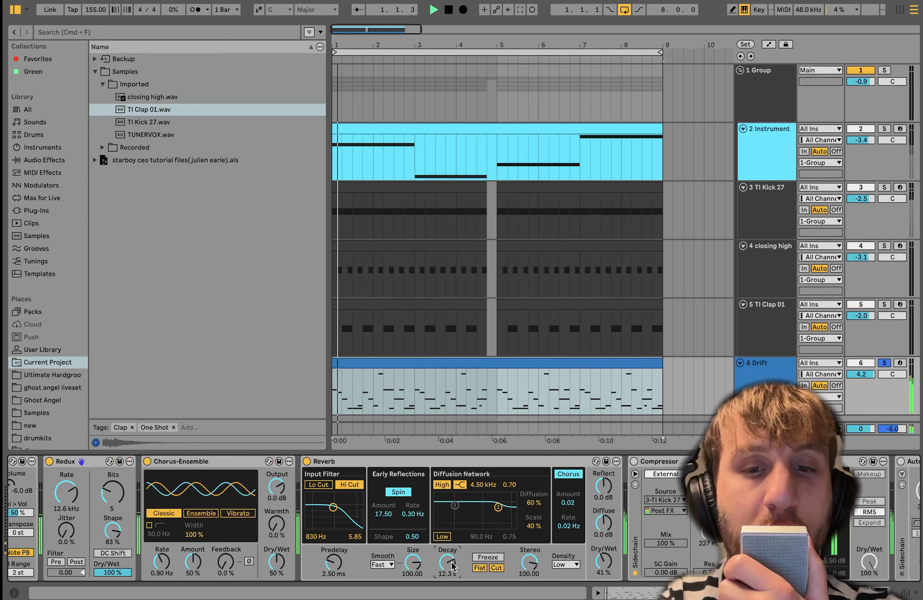
key(space)
key(super+z)
key(super+z)
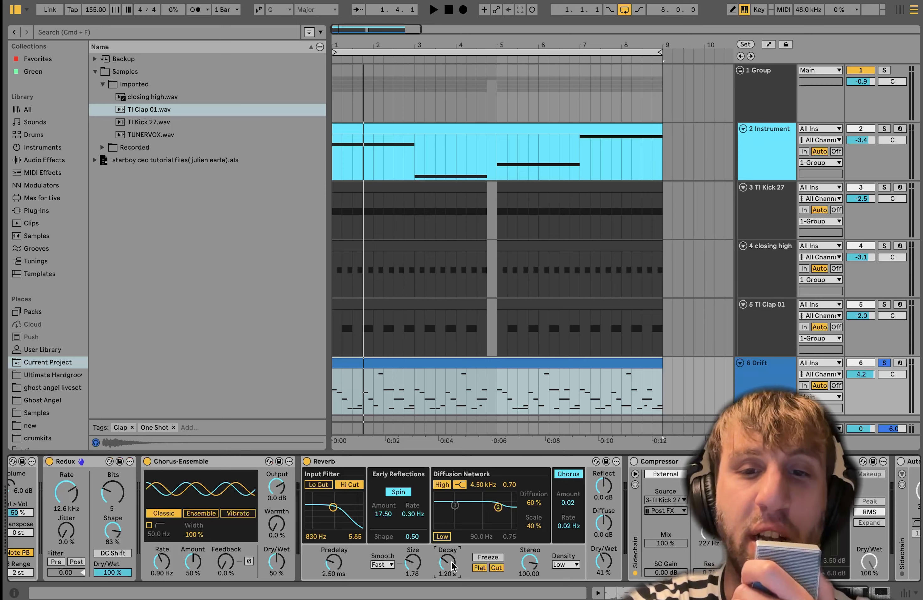
- Switch on the Drift track's sidechain Compressor and Auto Filter while playing the melody
scroll(452, 567, right, 5)
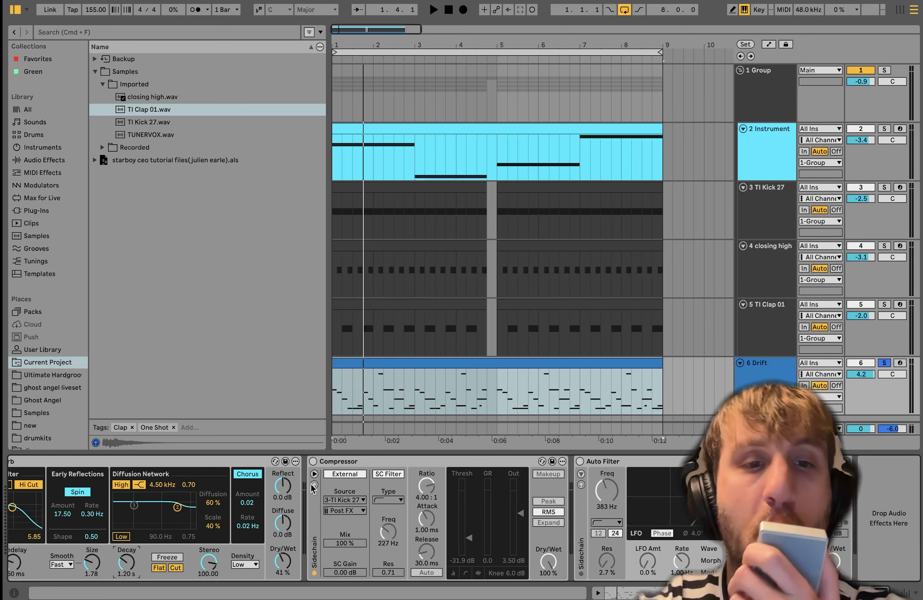
click(313, 461)
key(space)
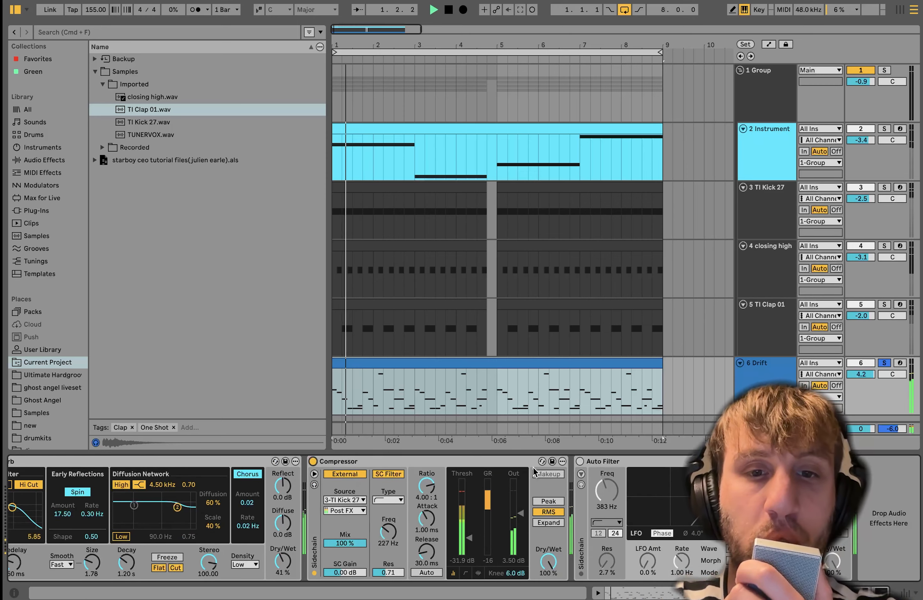
click(580, 461)
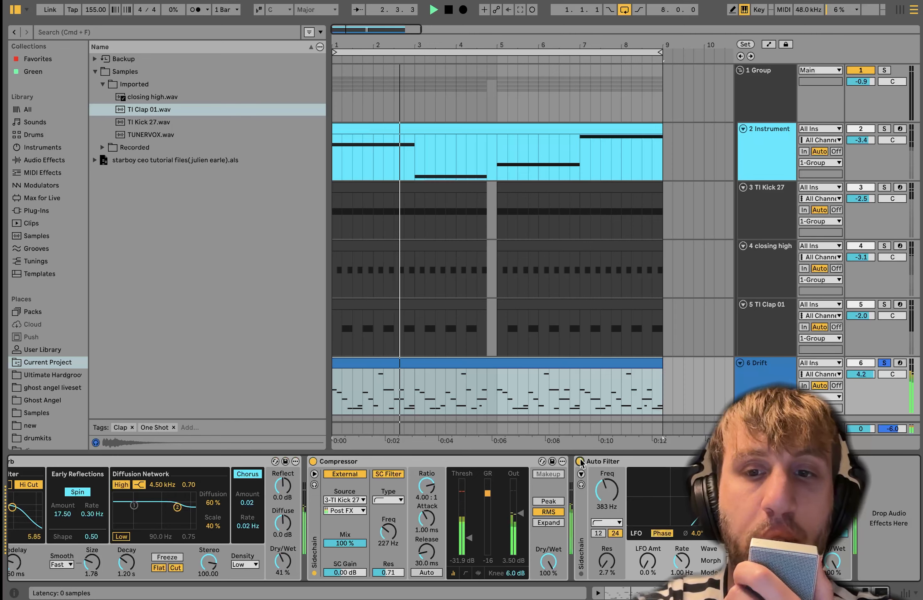
key(space)
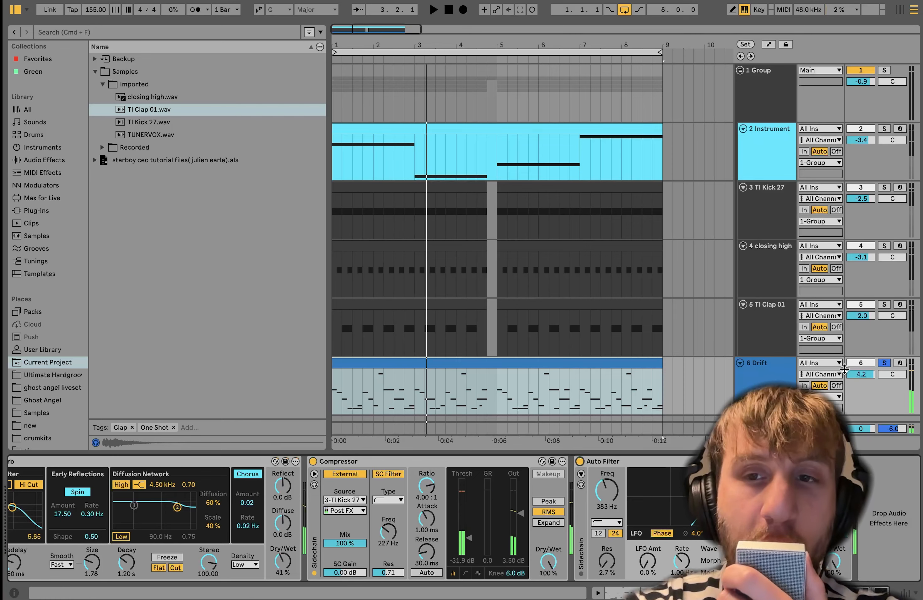
- Unsolo the Drift track and play the full mix with the Main track's effects shown
click(886, 366)
key(space)
click(764, 429)
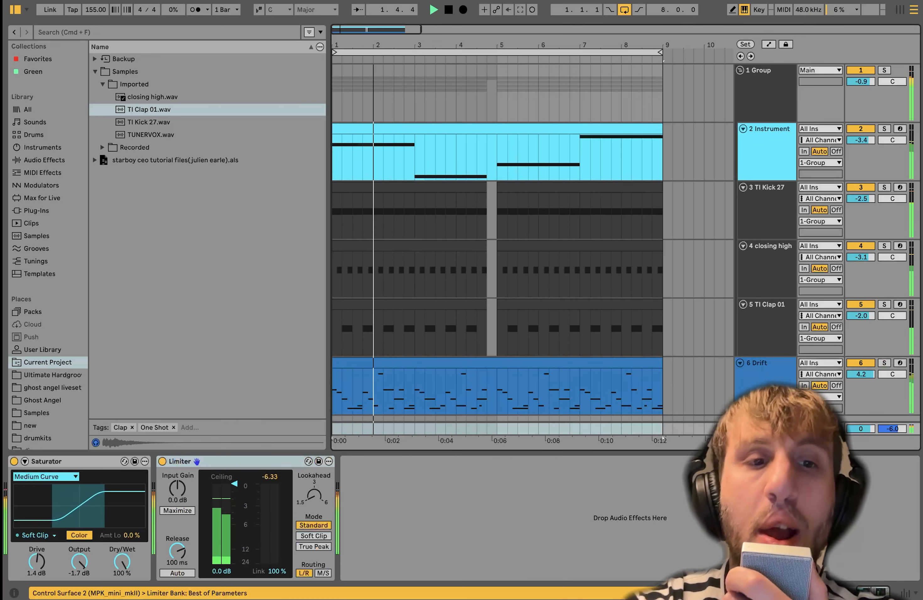
key(space)
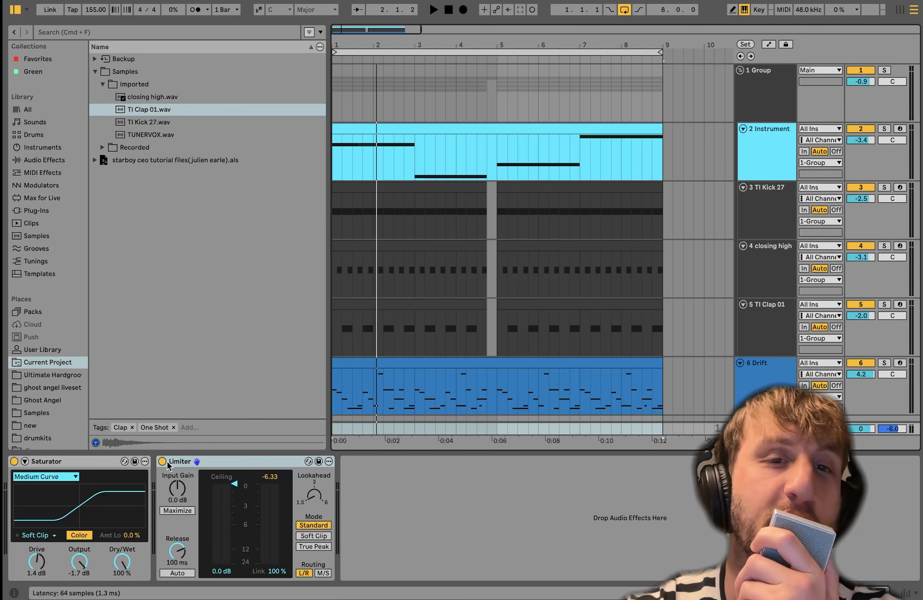
- Compare the full mix with the Main track's Saturator and Limiter bypassed and, by undoing the bypass, with both active
scroll(416, 254, down, 2)
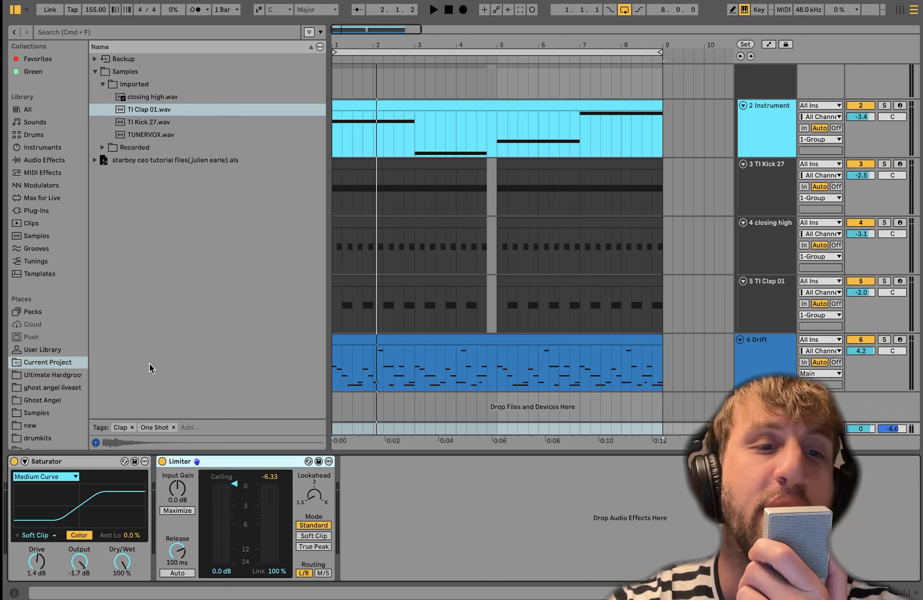
click(14, 461)
click(162, 461)
key(space)
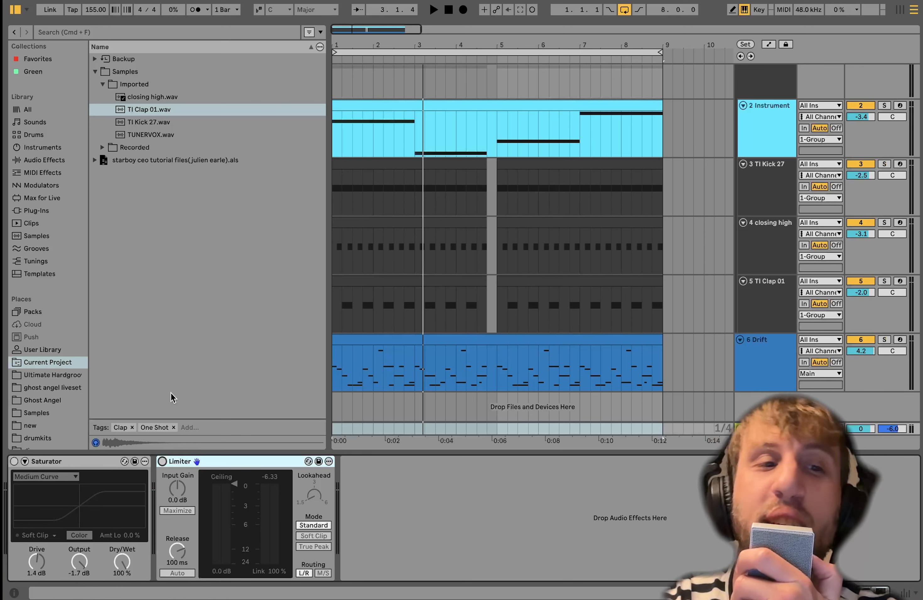
key(super+z)
key(super+z)
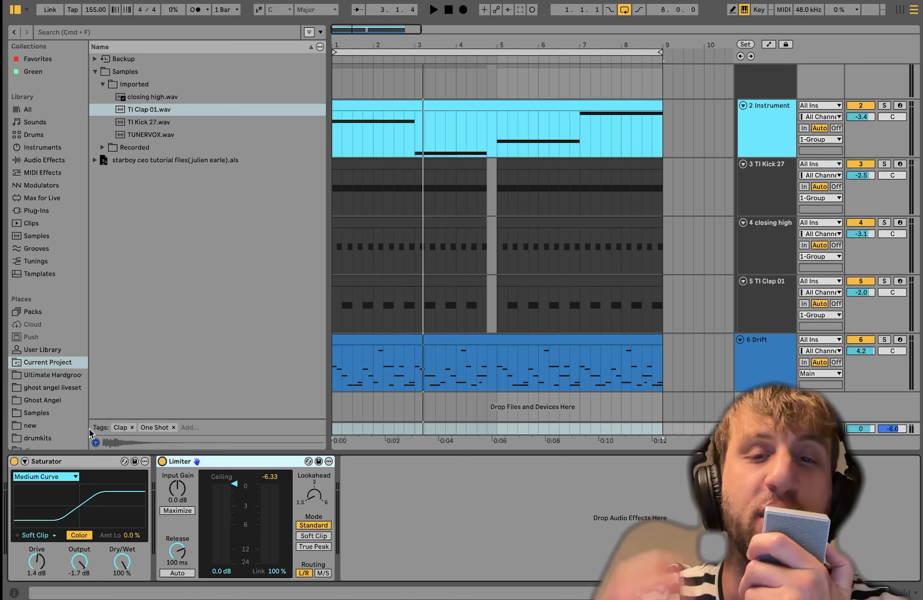
key(space)
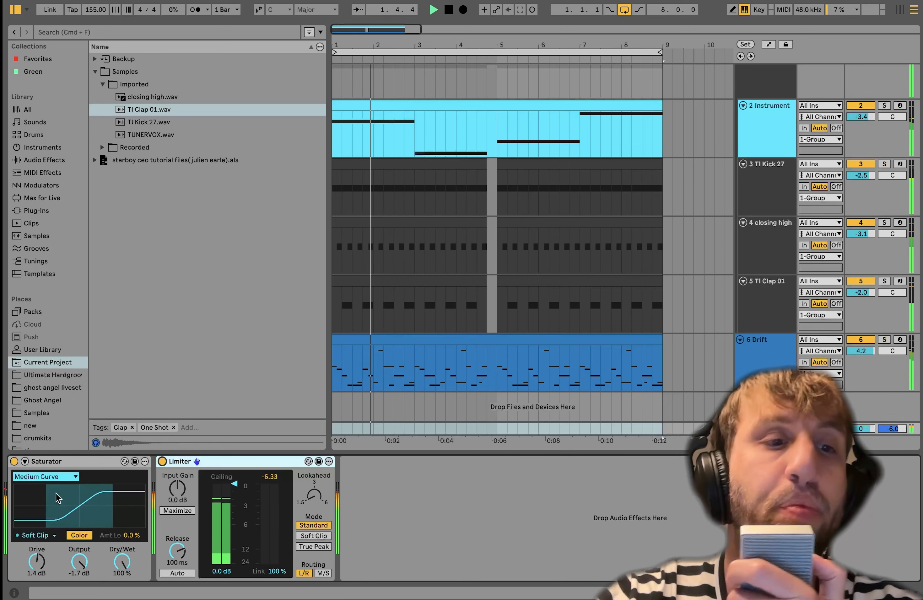
key(space)
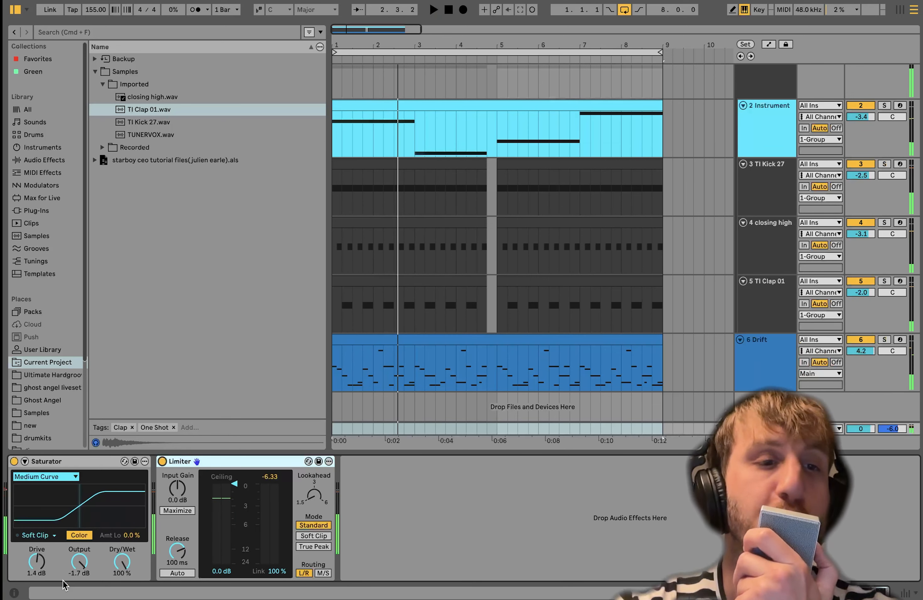
- Keep the Main Saturator on Medium Curve, audition a Drive of about 23 dB, and undo the Drive change
scroll(507, 137, up, 2)
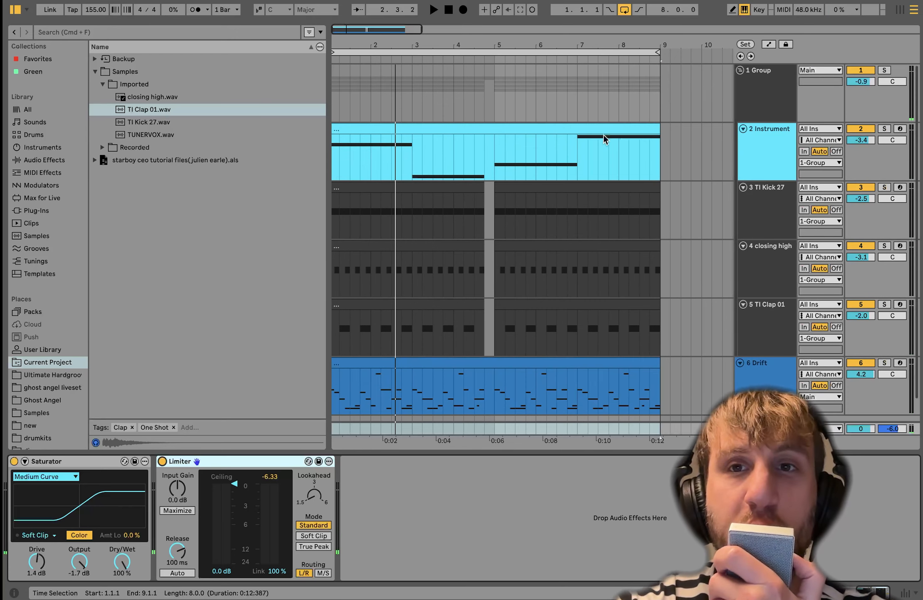
scroll(521, 230, down, 2)
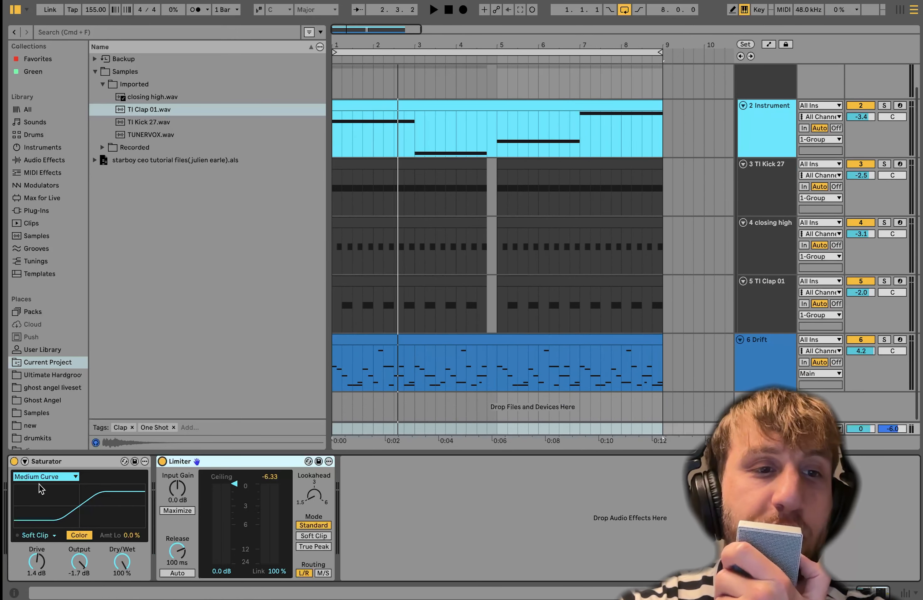
click(60, 477)
click(36, 517)
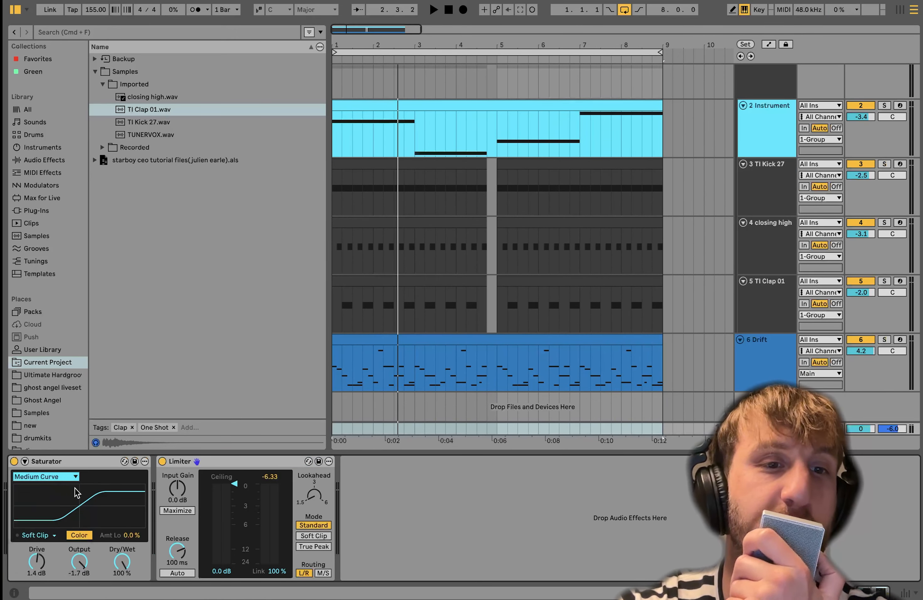
drag(37, 562, 37, 534)
key(space)
key(space)
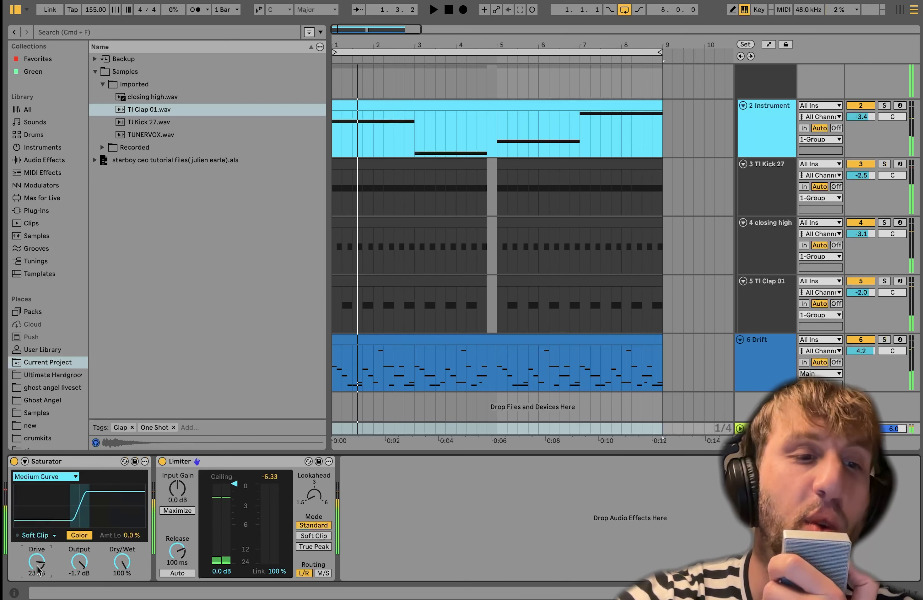
key(super+z)
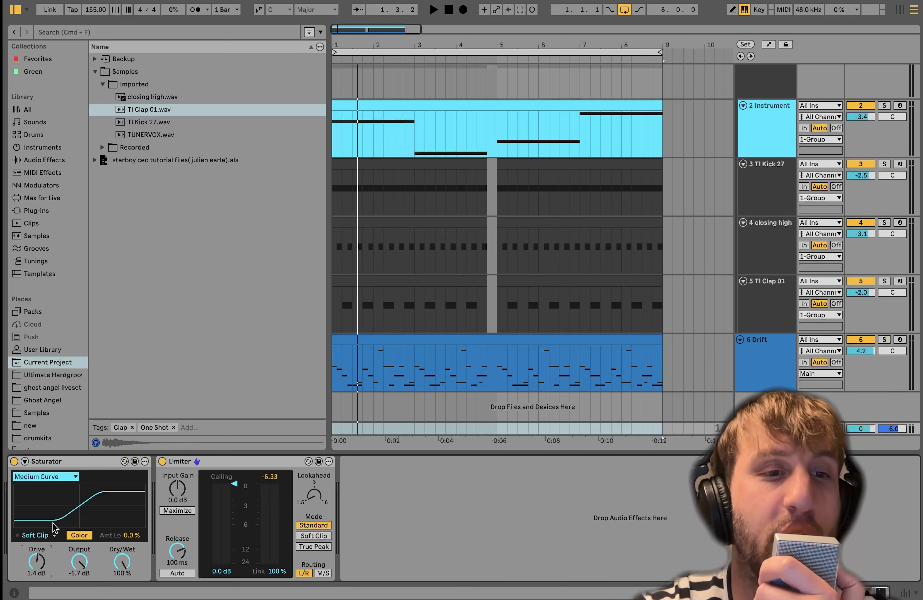
- Audition the Main Limiter's Input Gain at 3.8 dB and about 12 dB over the full mix, and undo the gain change
key(space)
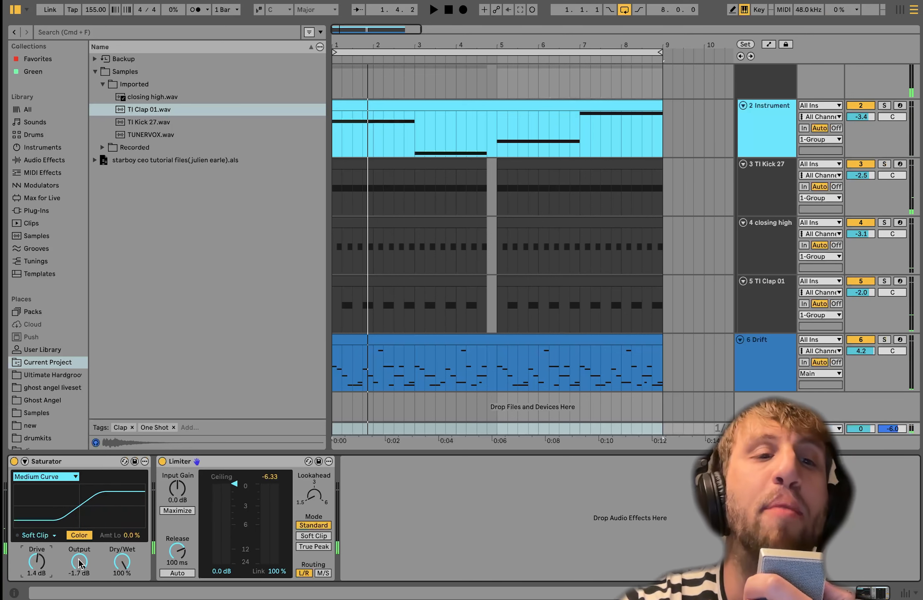
key(space)
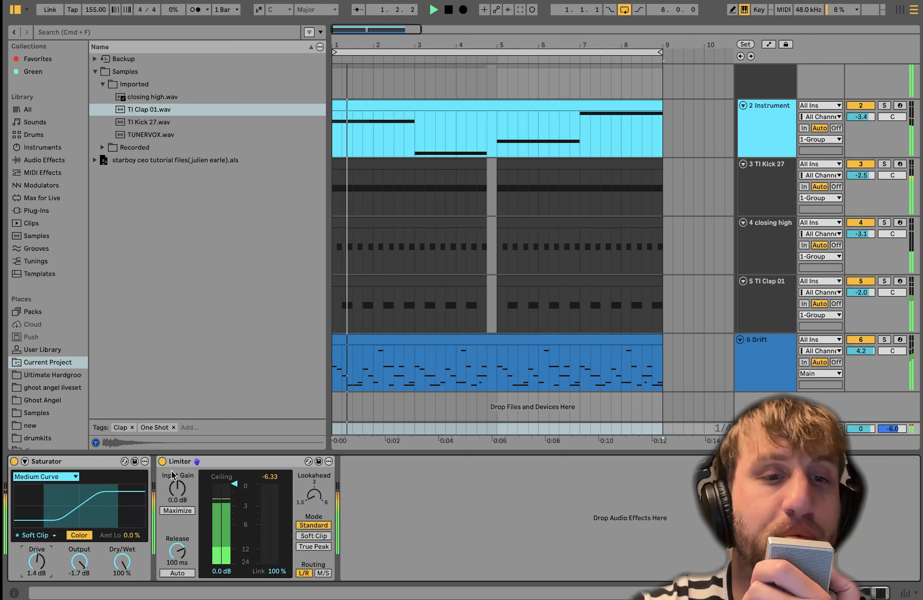
drag(190, 488, 191, 476)
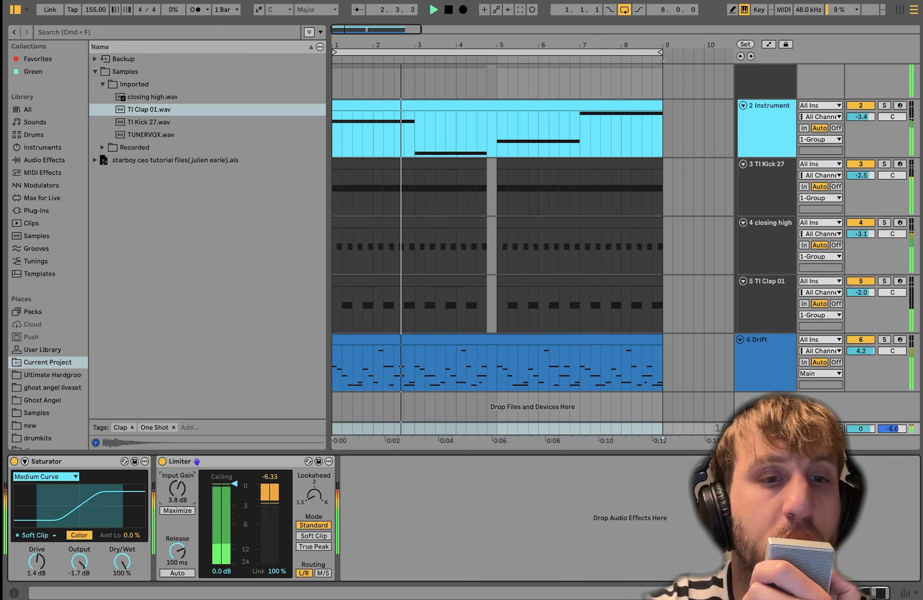
key(space)
drag(179, 491, 179, 464)
key(space)
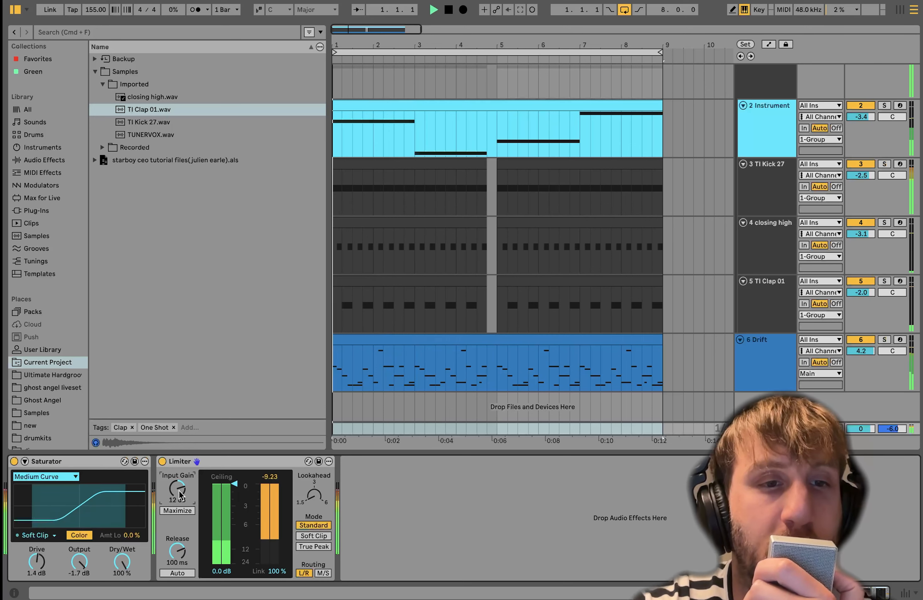
key(space)
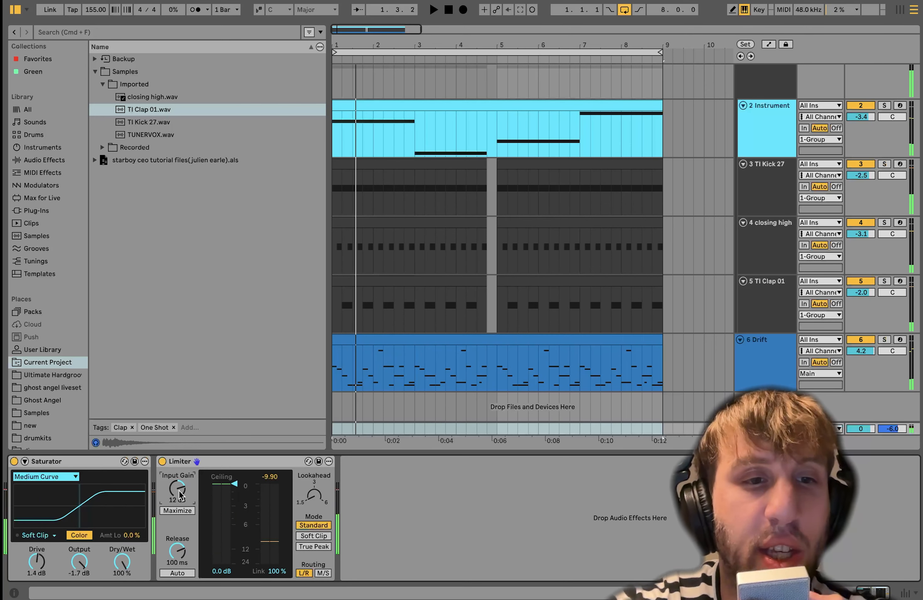
key(super+z)
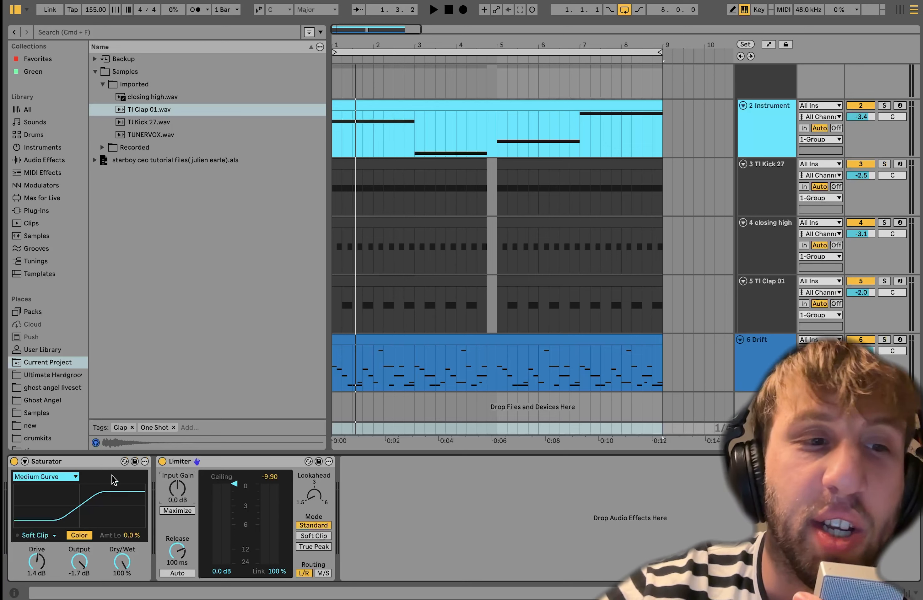
- Play the full mix with the Main track's Saturator bypassed, and switch the Saturator back on for comparison
click(14, 462)
key(space)
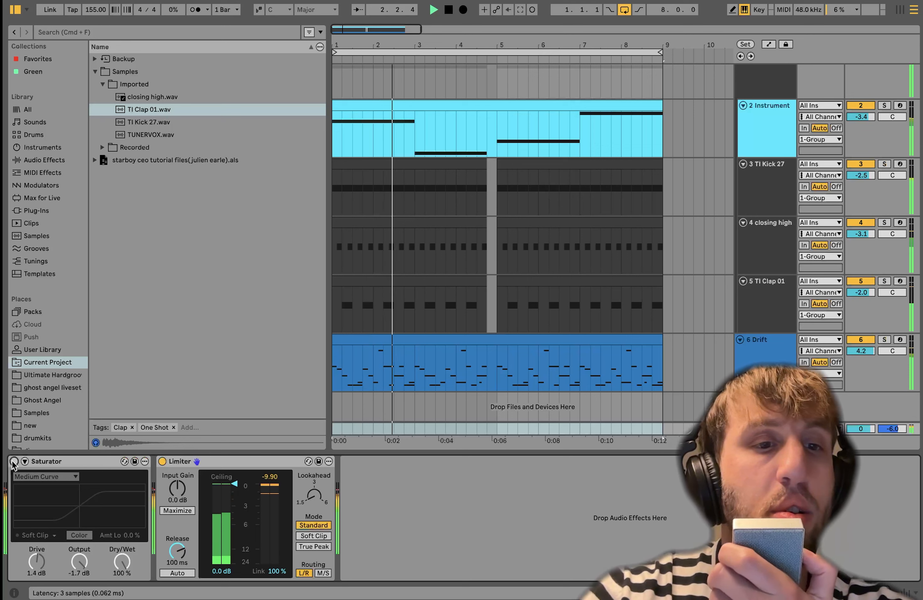
click(15, 462)
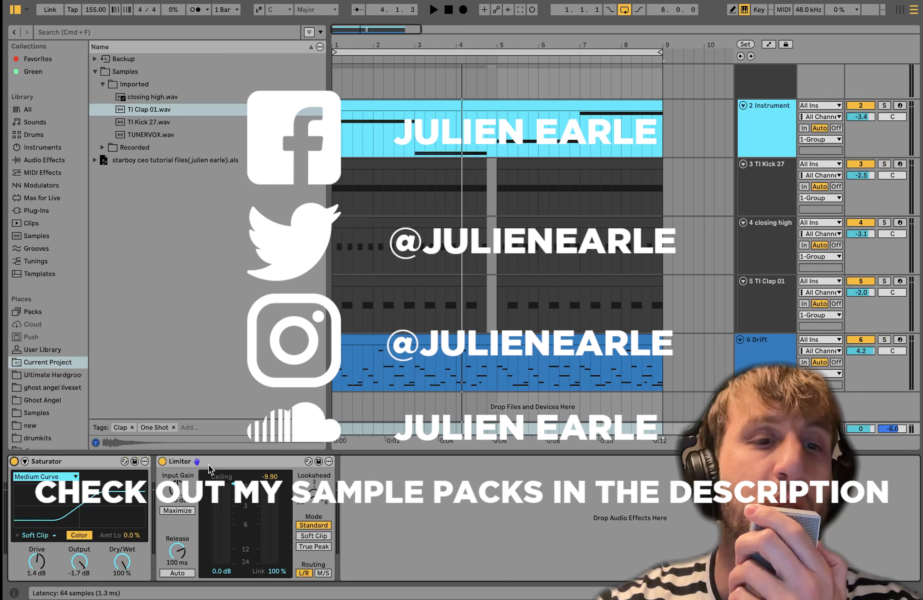
- Replay the full mix with the Main Limiter selected, and select the 1 Group track to show its effects
click(208, 464)
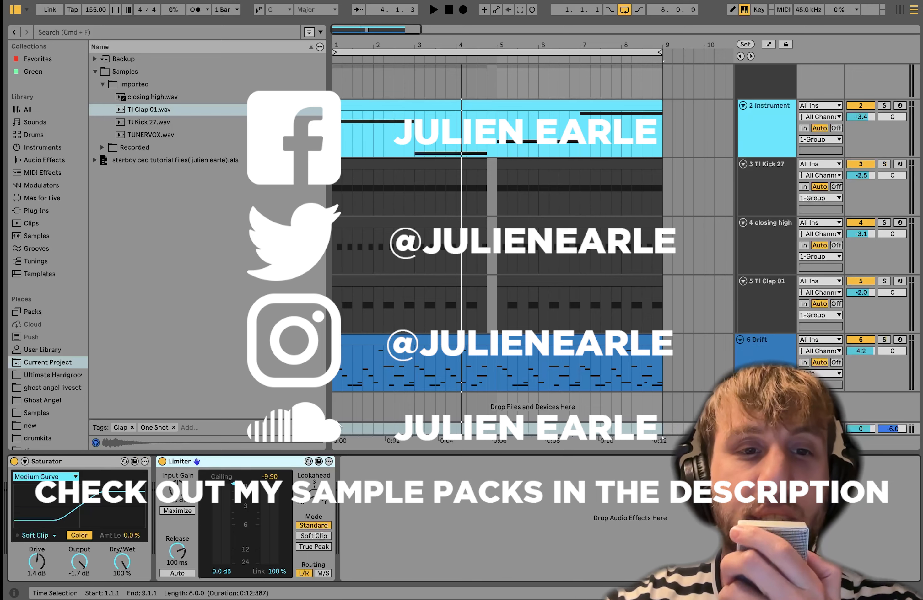
key(space)
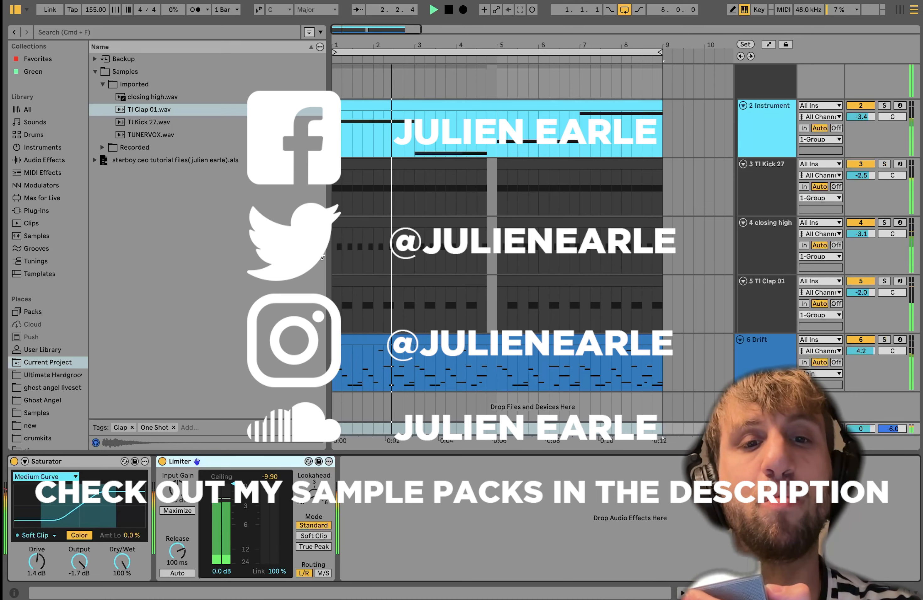
key(space)
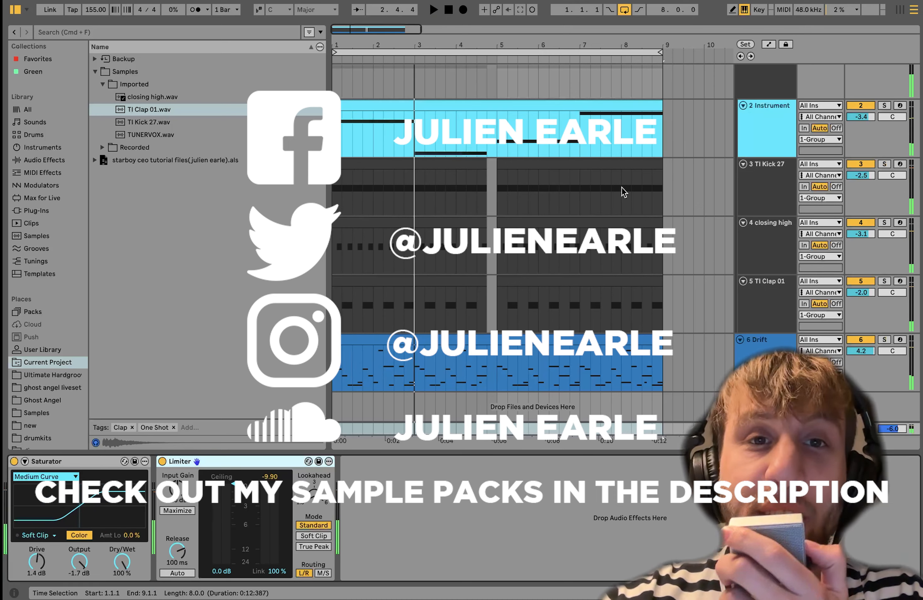
scroll(623, 182, up, 1)
click(770, 89)
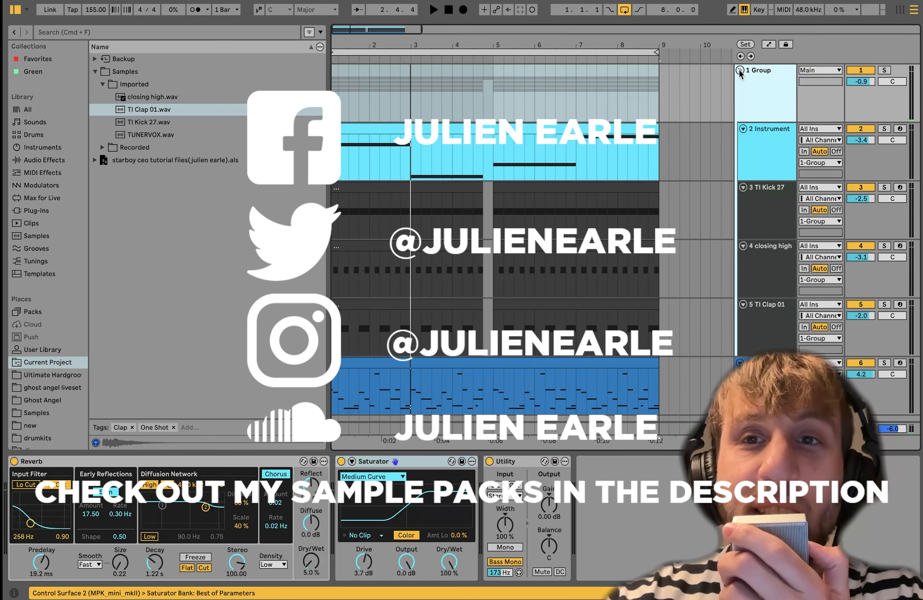